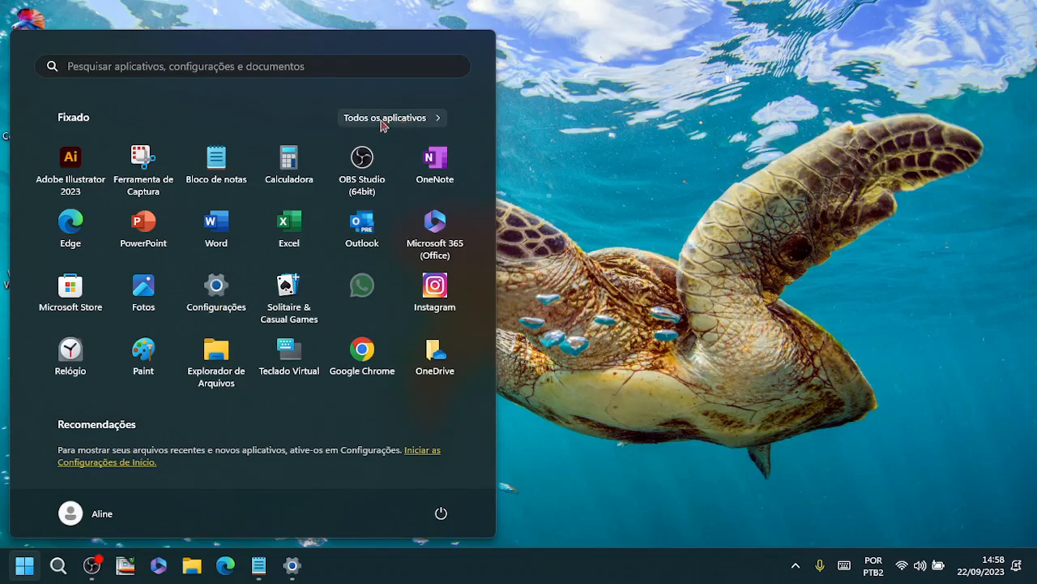
Step: Open Configurações from the full list of apps and look through the Acessibilidade options
left_click(386, 120)
scroll(147, 379, "down", 3)
scroll(147, 378, "down", 3)
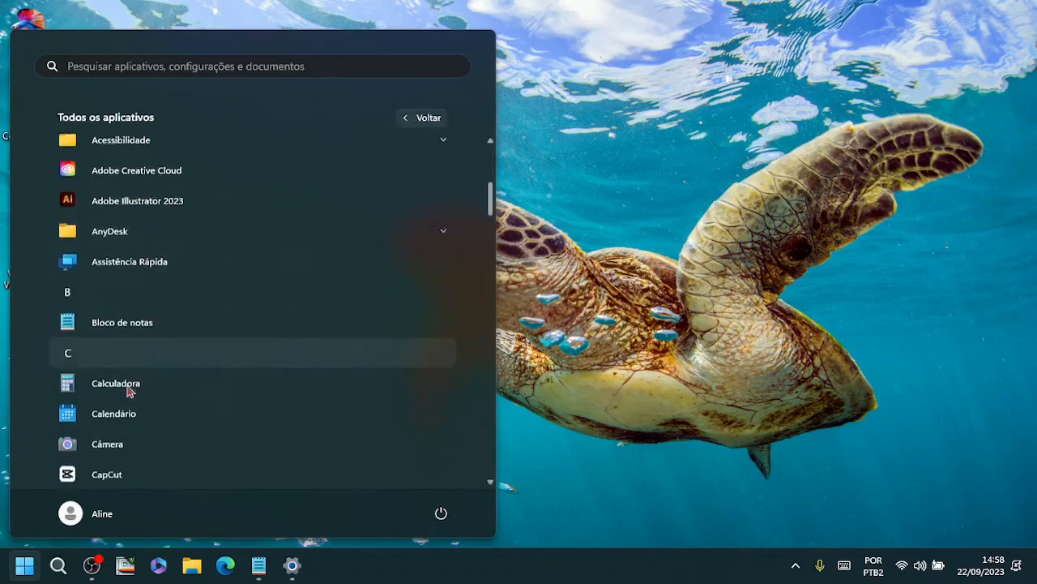
left_click(137, 458)
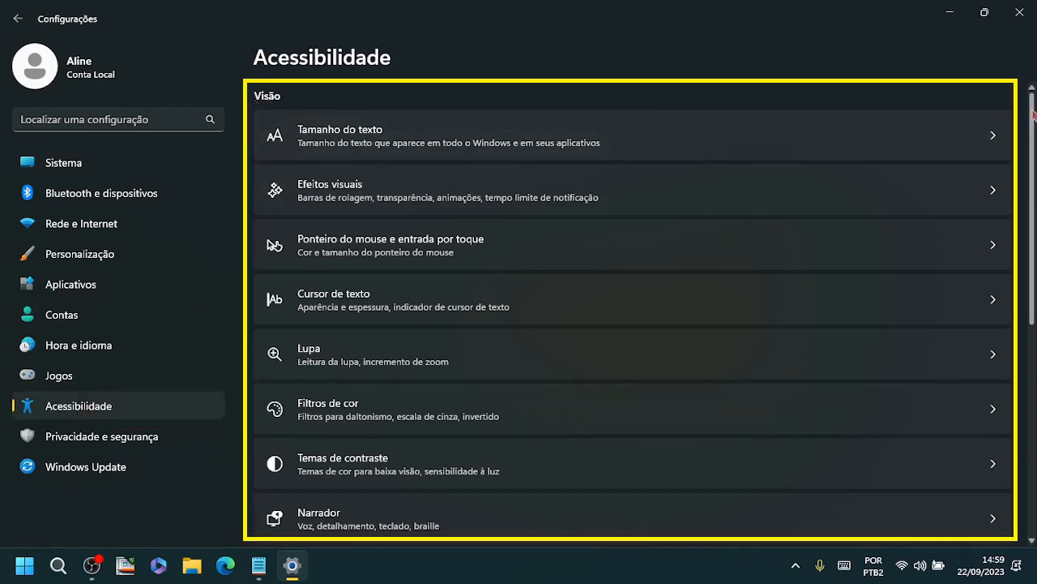
left_click_drag(1033, 113, 1035, 346)
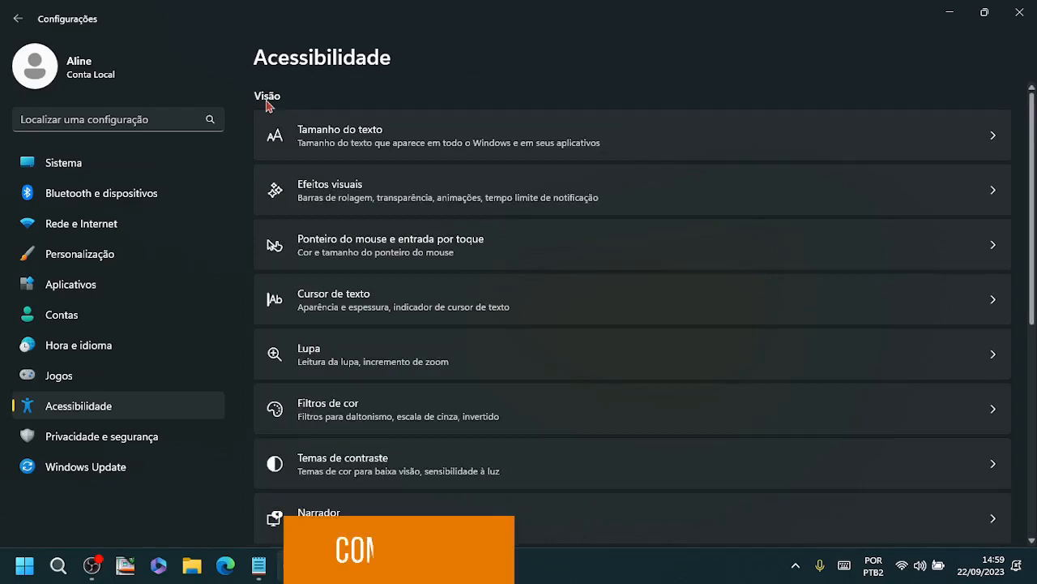
Step: Increase Tamanho do texto to slightly past the middle of its range and apply it
left_click(376, 140)
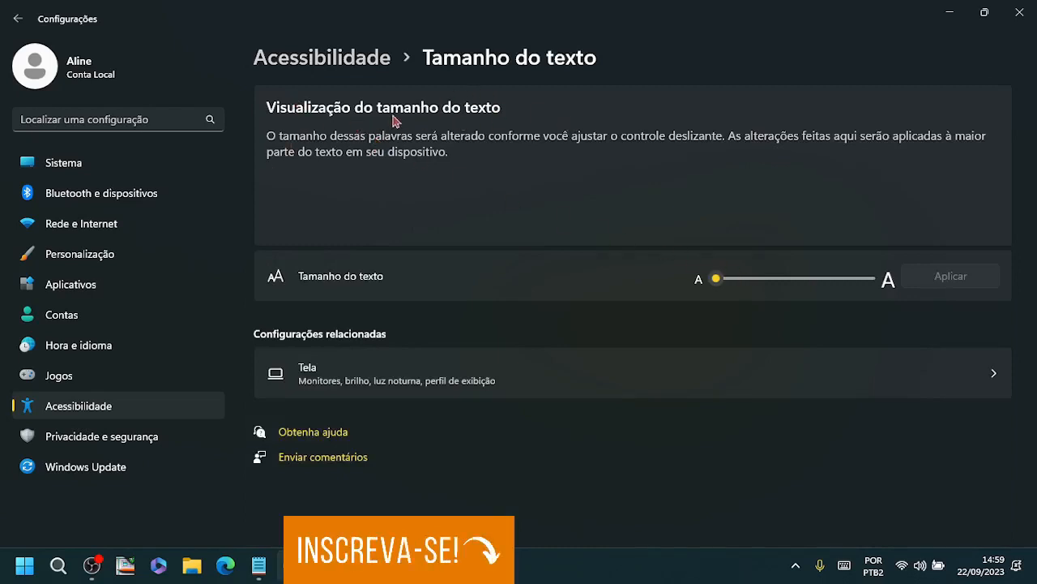
left_click(794, 278)
left_click(832, 277)
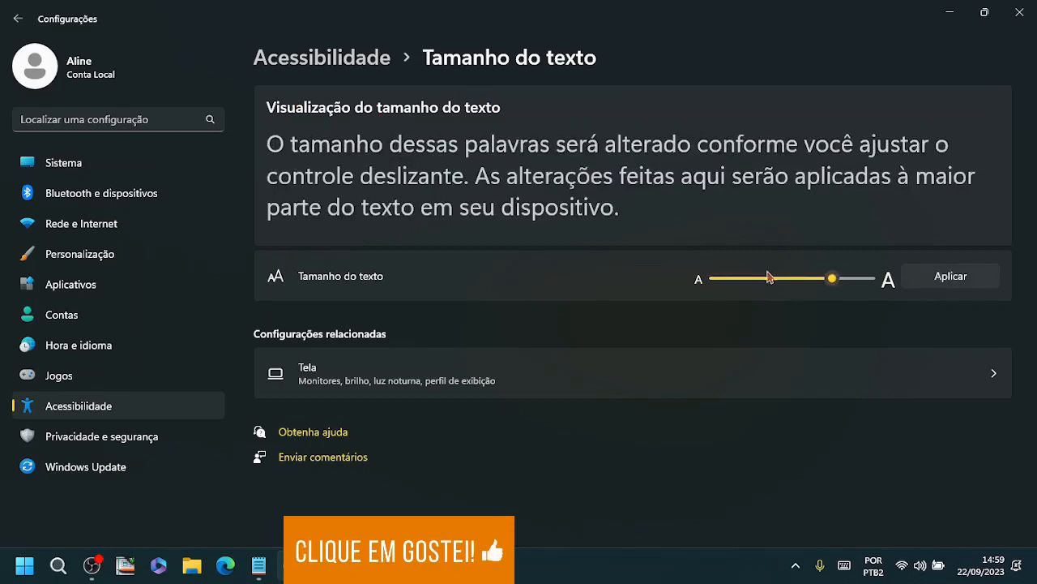
left_click(804, 278)
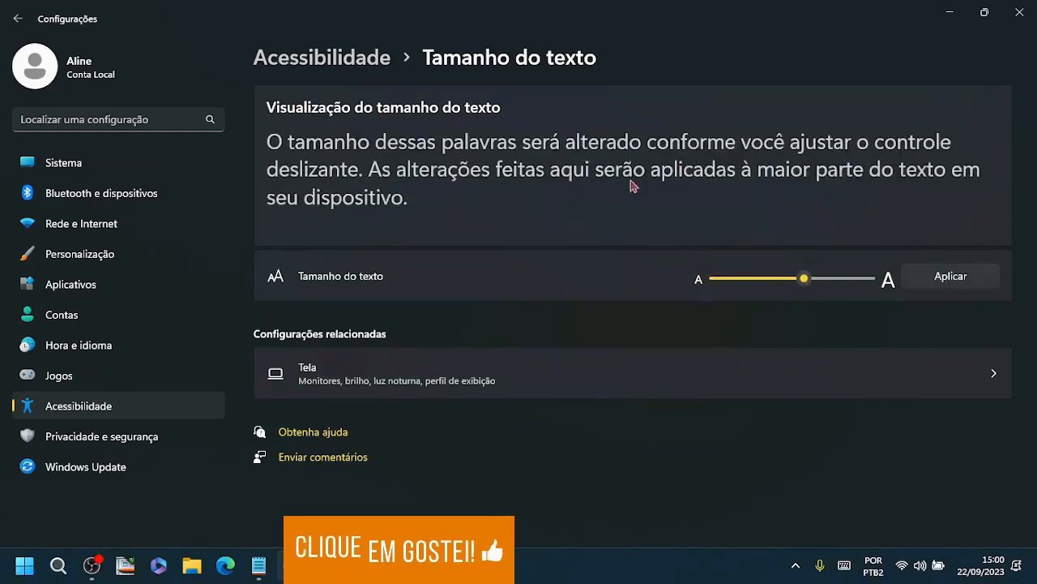
left_click(951, 277)
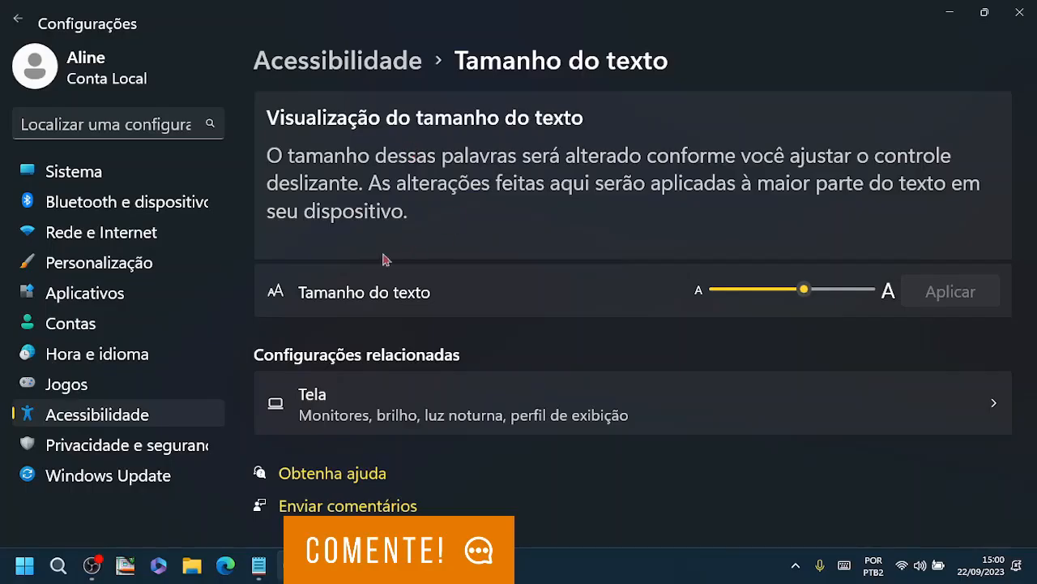
Step: Check how the enlarged text looks in the Start menu and its full list of apps
left_click(25, 564)
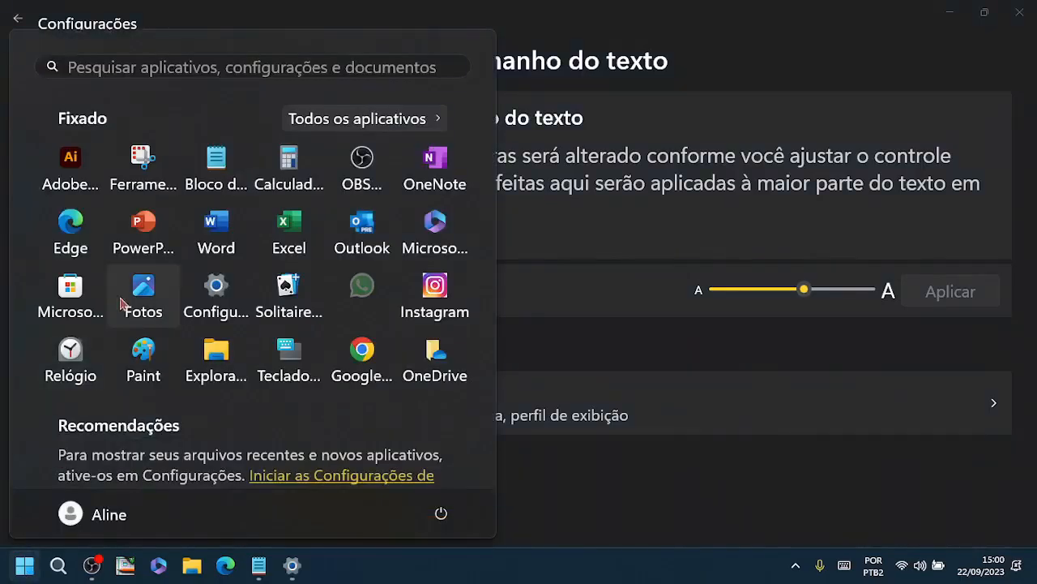
left_click(355, 120)
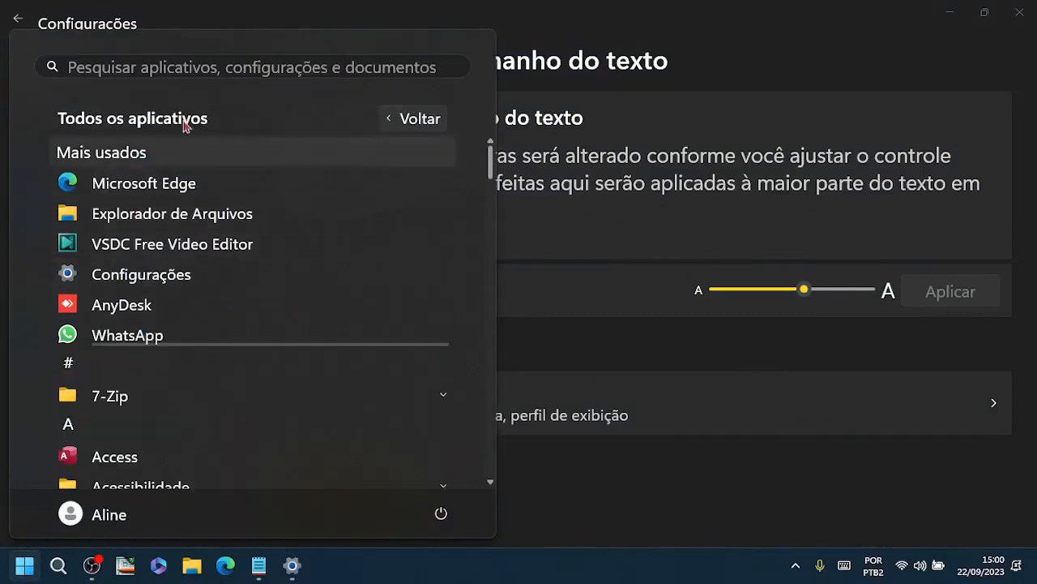
left_click(744, 162)
Step: Return Tamanho do texto to its smallest setting, apply it and go back to the Acessibilidade page
left_click_drag(736, 289, 673, 287)
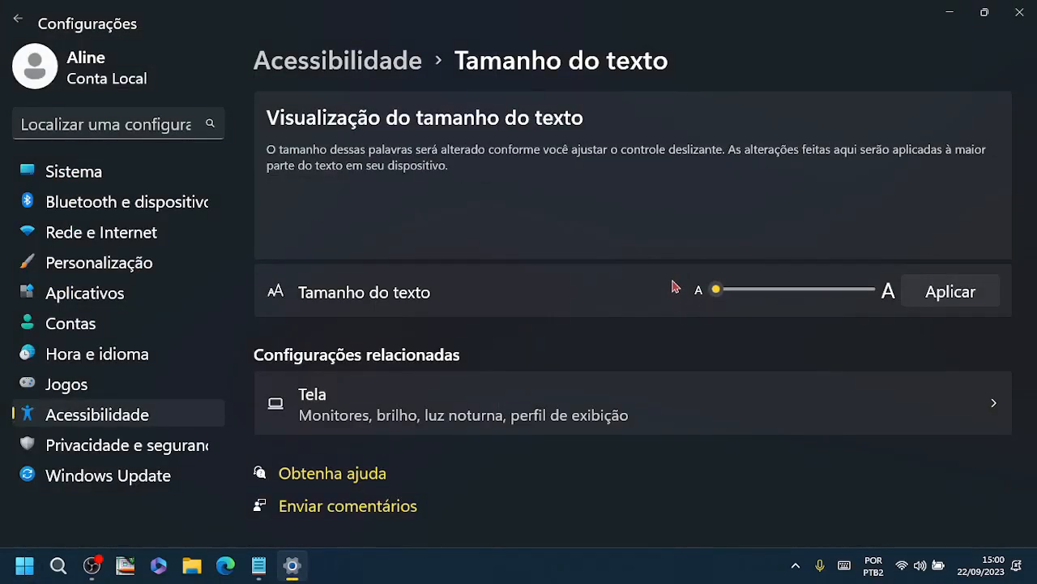
left_click(959, 299)
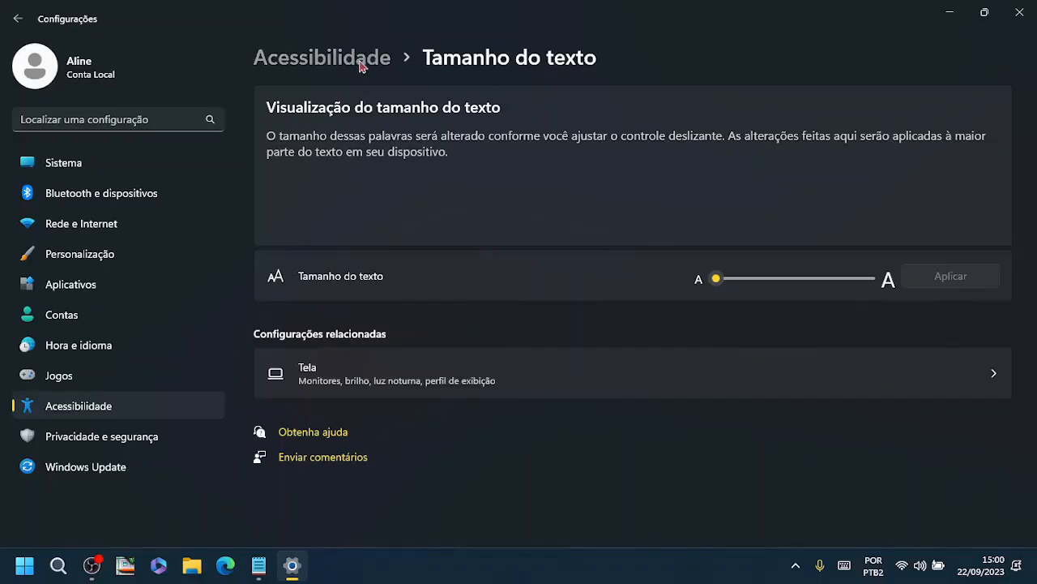
left_click(361, 65)
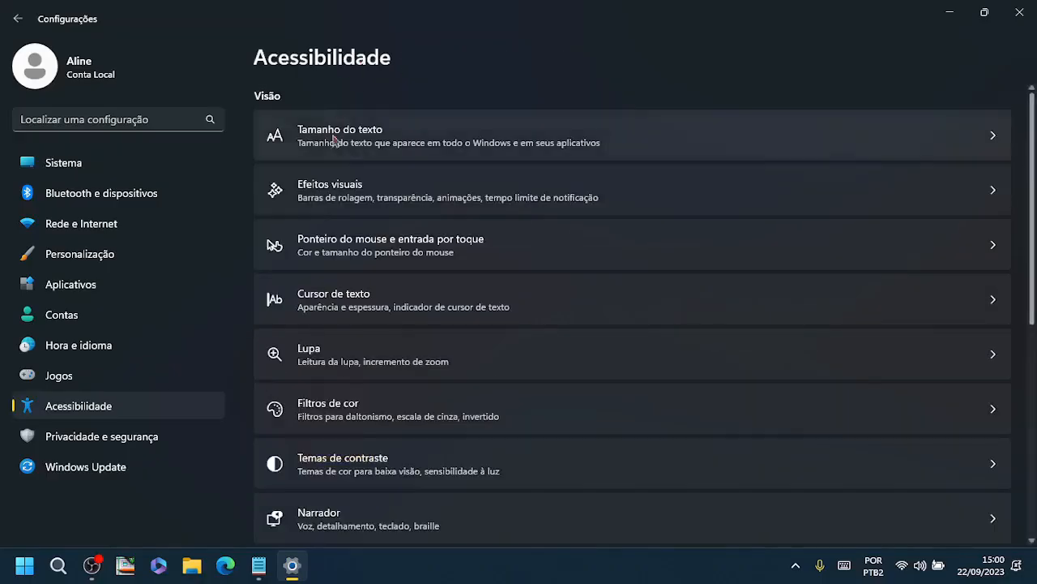
Step: In Efeitos visuais, turn off Sempre mostrar as barras de rolagem and check the scroll bar in the full app list
left_click(336, 201)
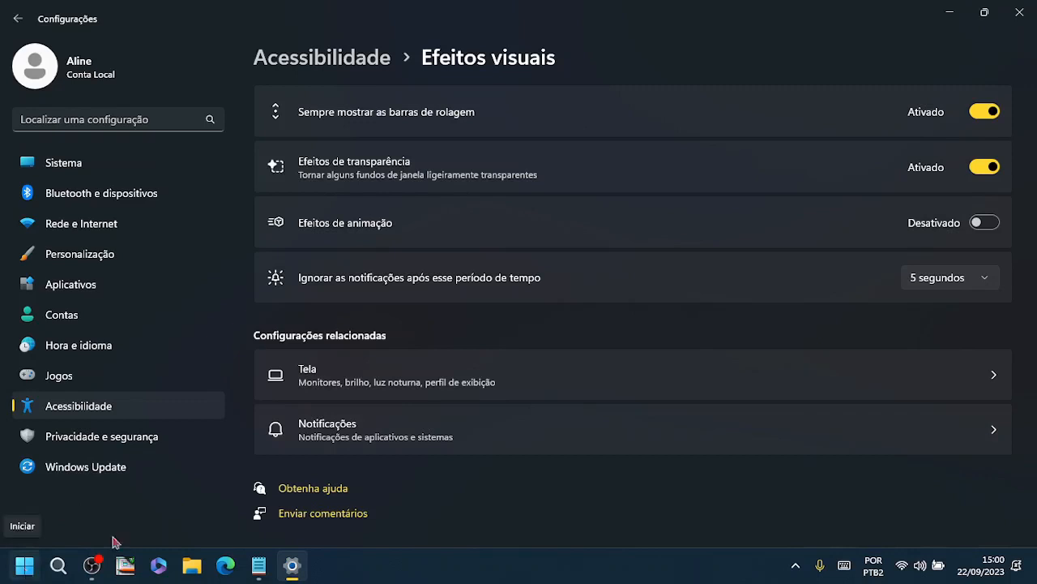
left_click(985, 111)
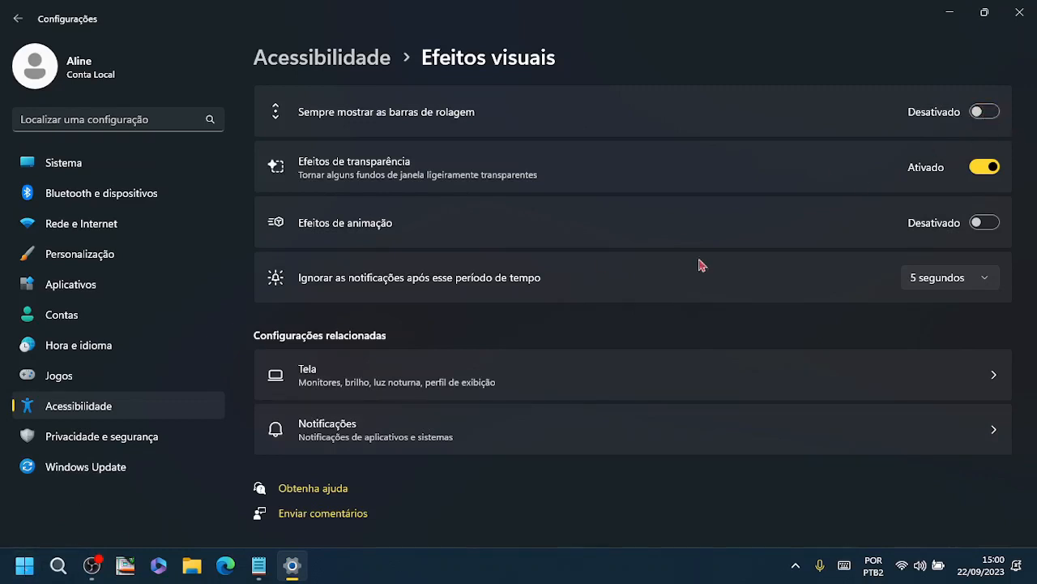
left_click(24, 565)
left_click(379, 122)
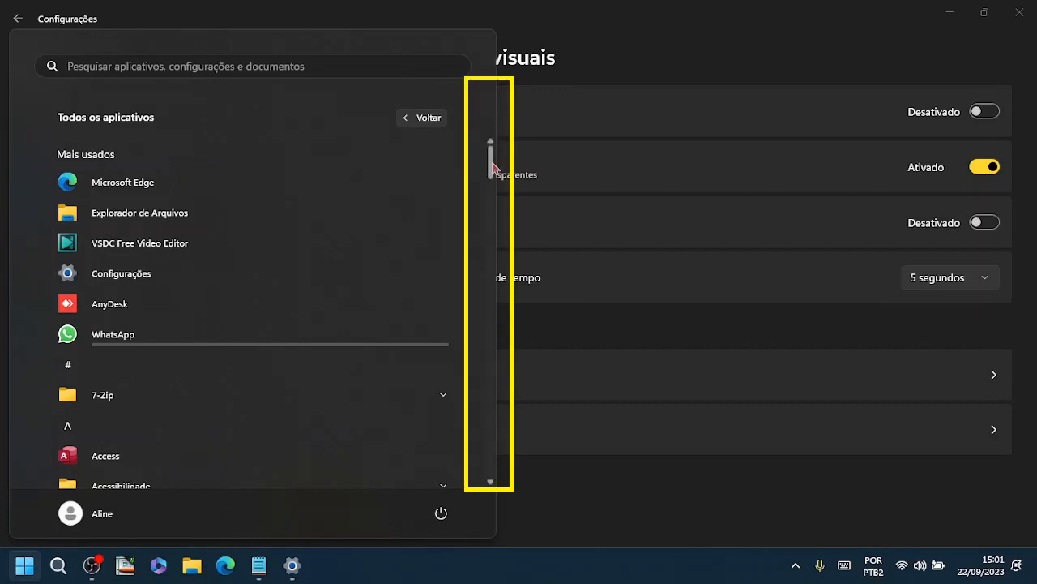
left_click(909, 77)
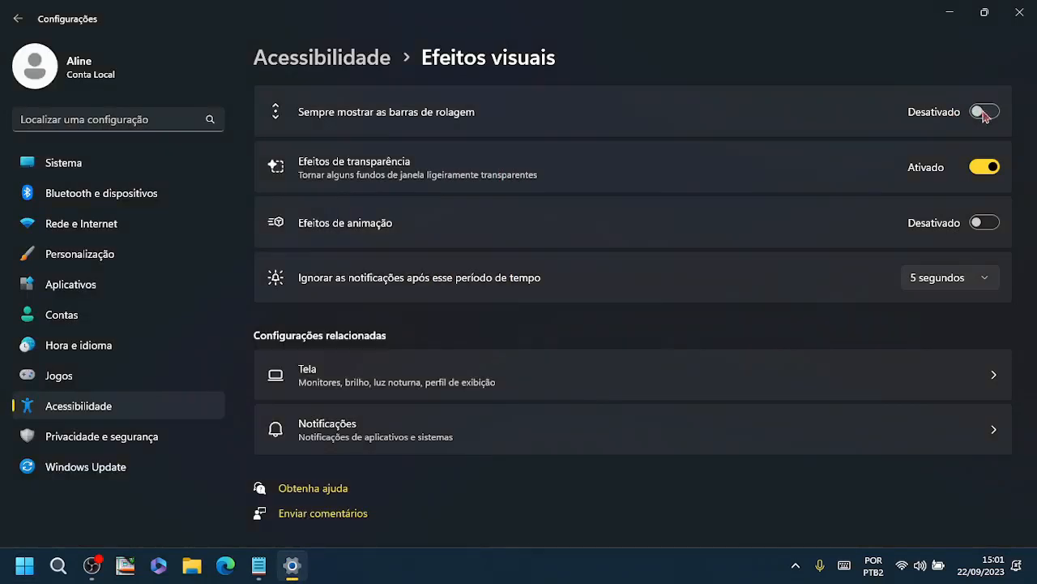
Step: Turn Sempre mostrar as barras de rolagem back on and check the full app list's scroll bar again
left_click(984, 113)
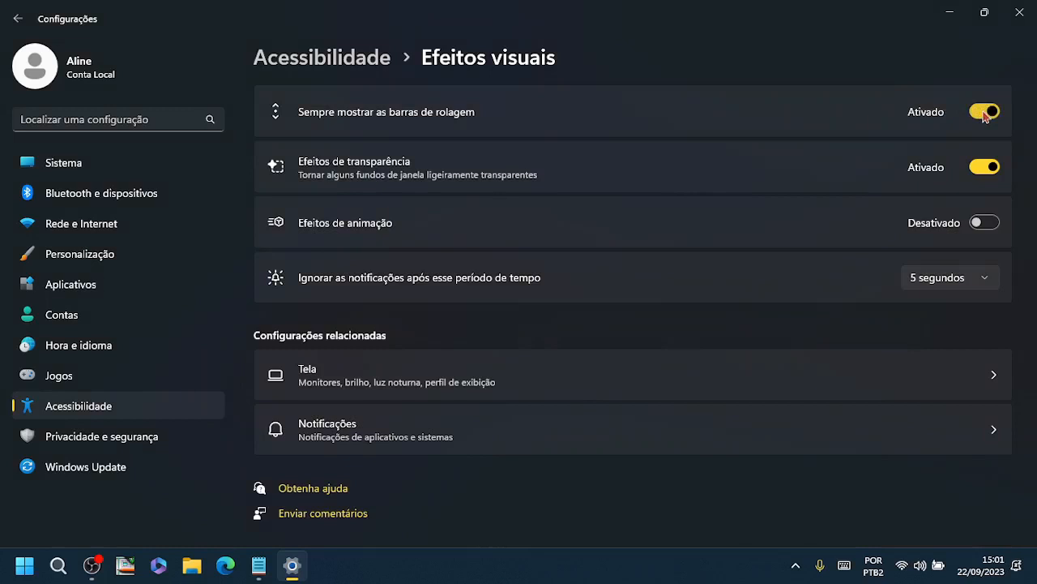
left_click(24, 565)
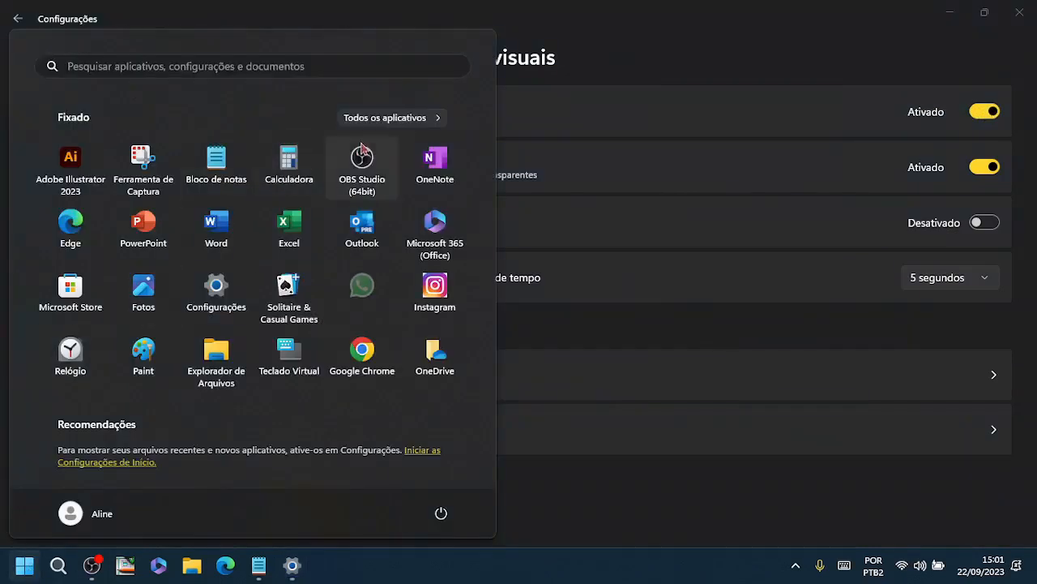
left_click(387, 120)
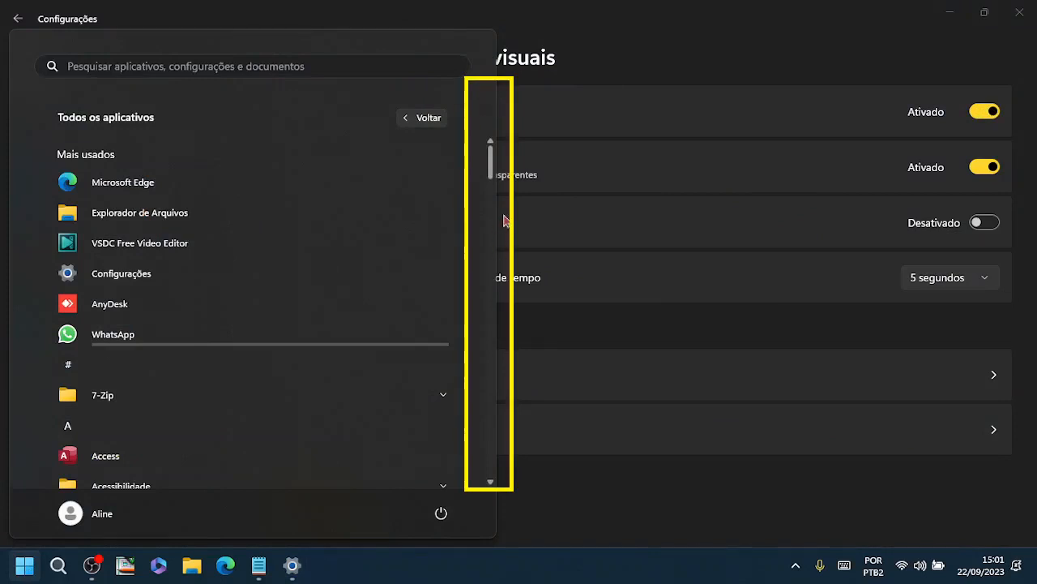
left_click(914, 40)
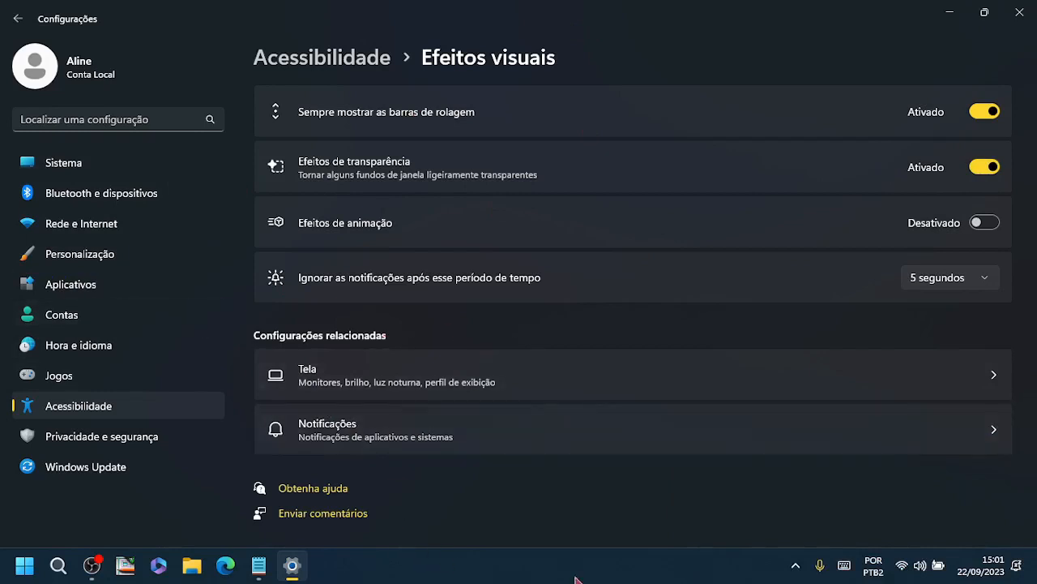
Step: Switch Efeitos de transparência off and back on, checking the look of the desktop taskbar and the Start menu
left_click(994, 169)
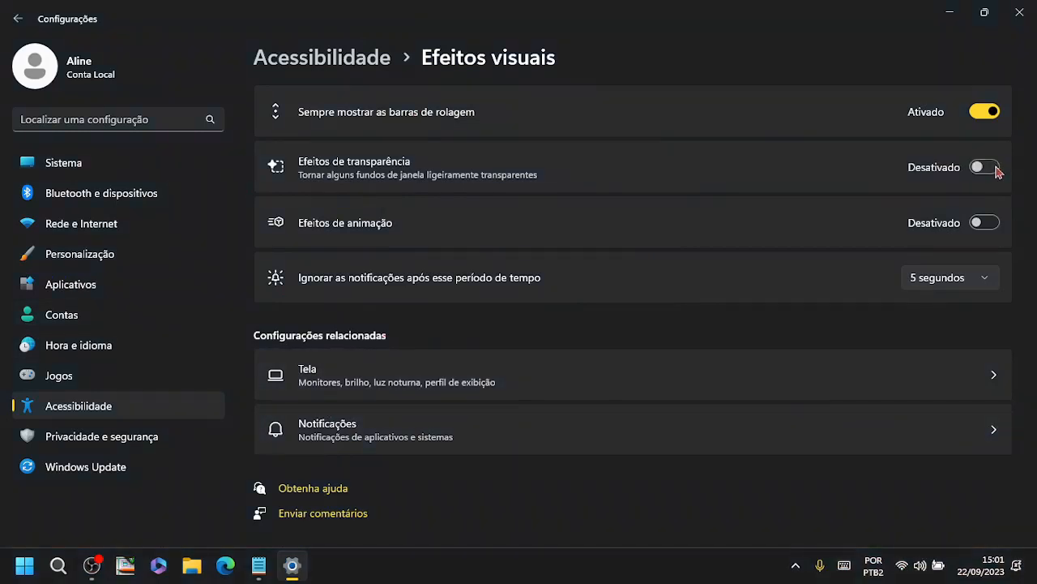
left_click(995, 168)
left_click(948, 14)
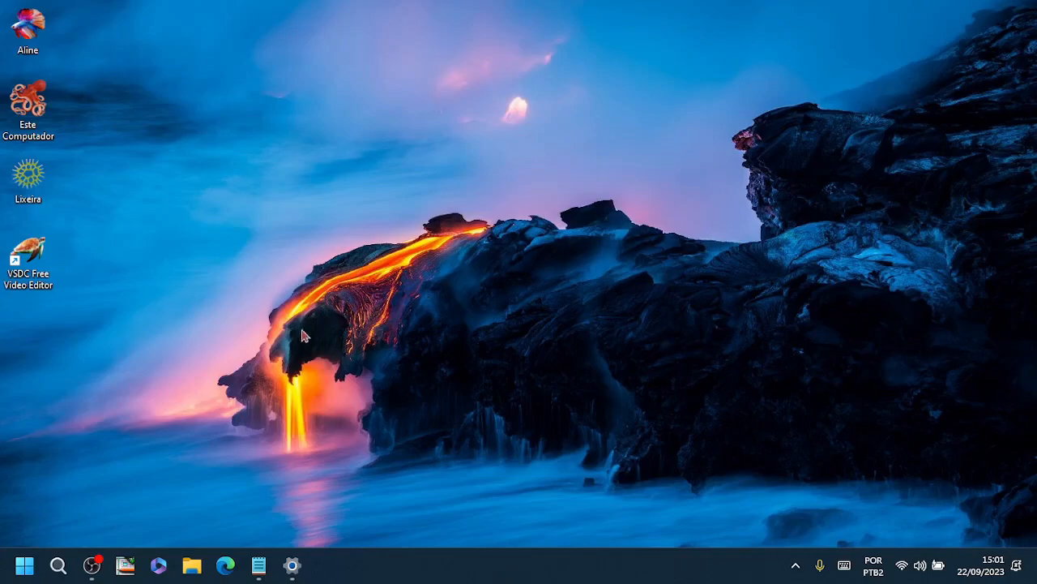
left_click(292, 565)
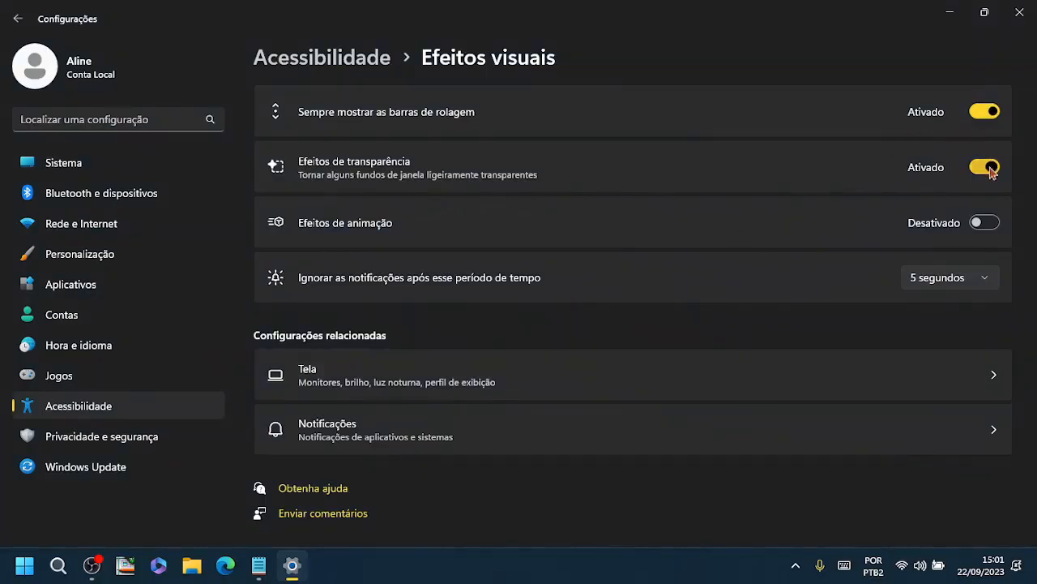
left_click(992, 168)
left_click(992, 168)
left_click(11, 577)
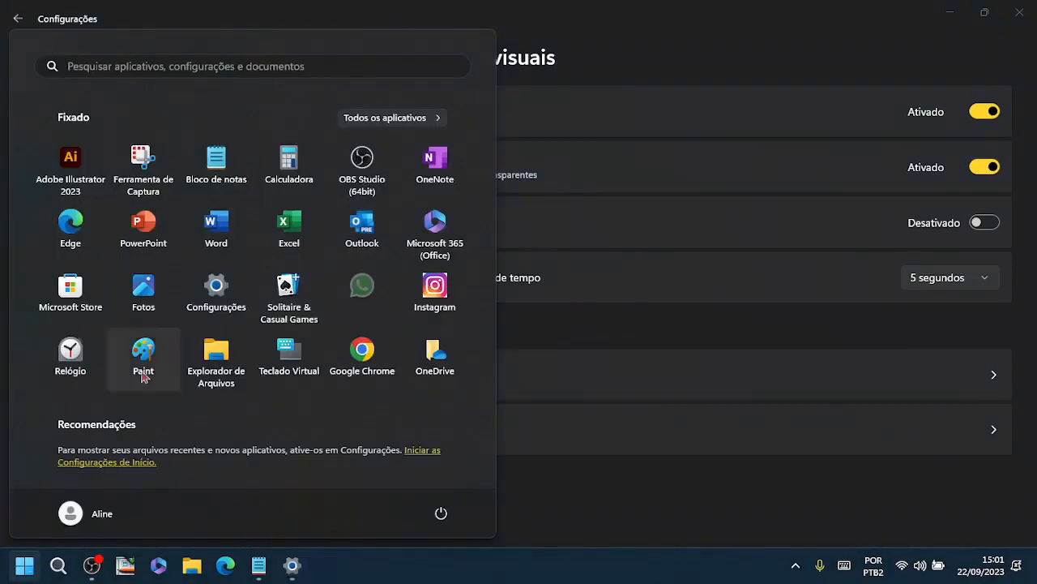
left_click(715, 328)
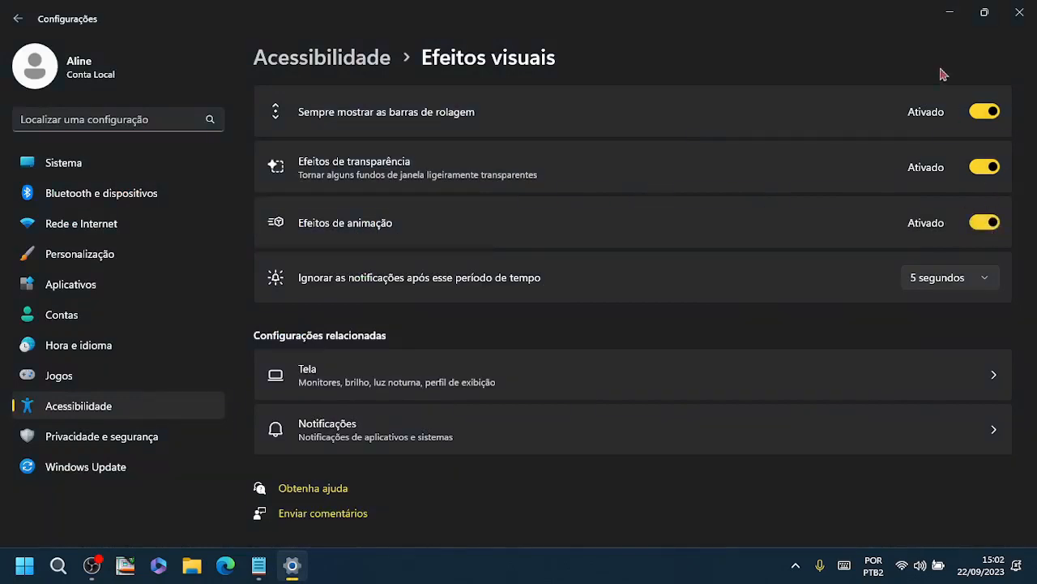
Step: Turn off Efeitos de animação, minimizing and restoring the settings window before and after to compare the animation
left_click(952, 14)
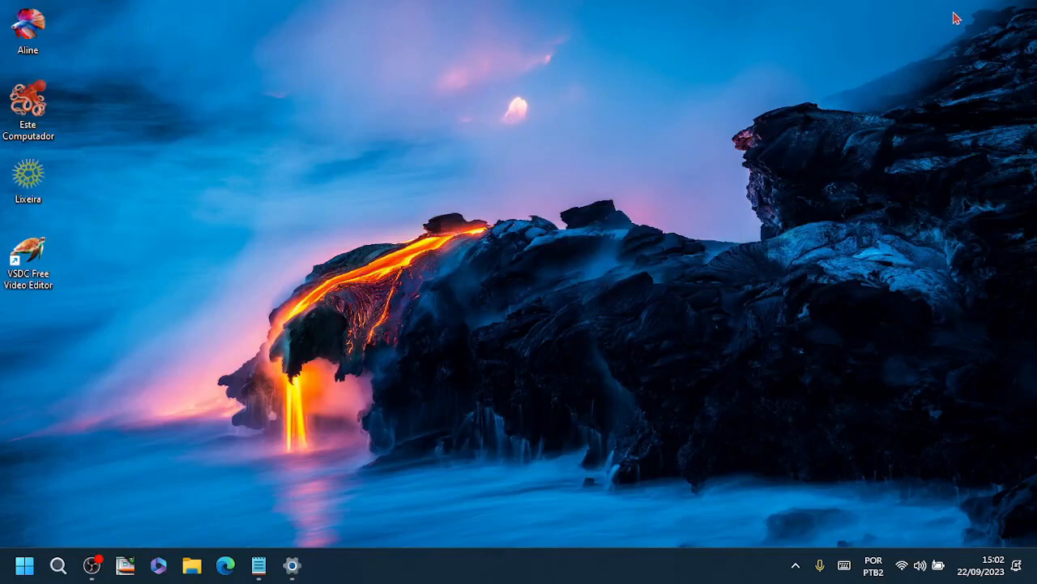
left_click(292, 565)
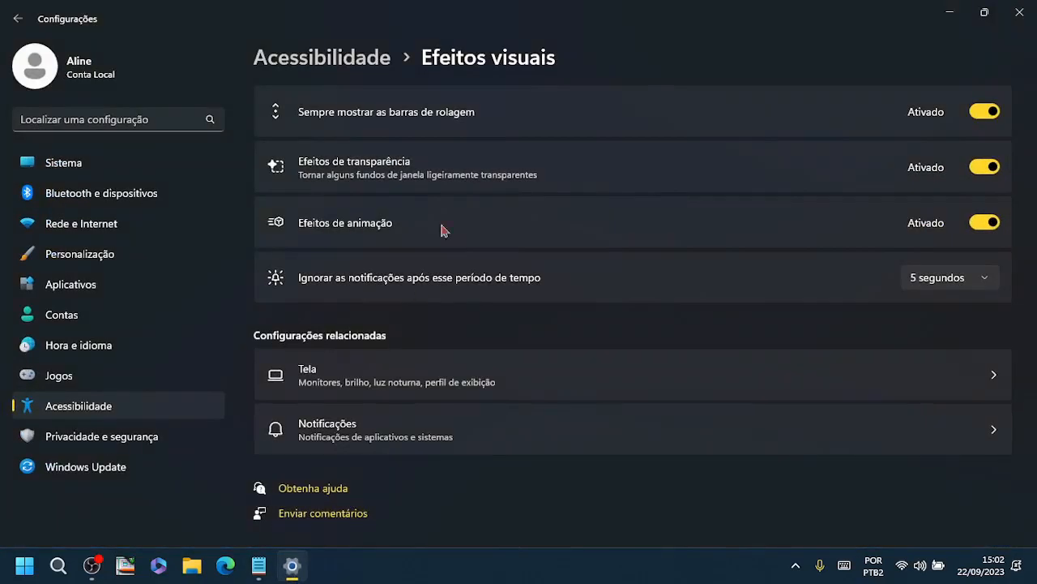
left_click(981, 224)
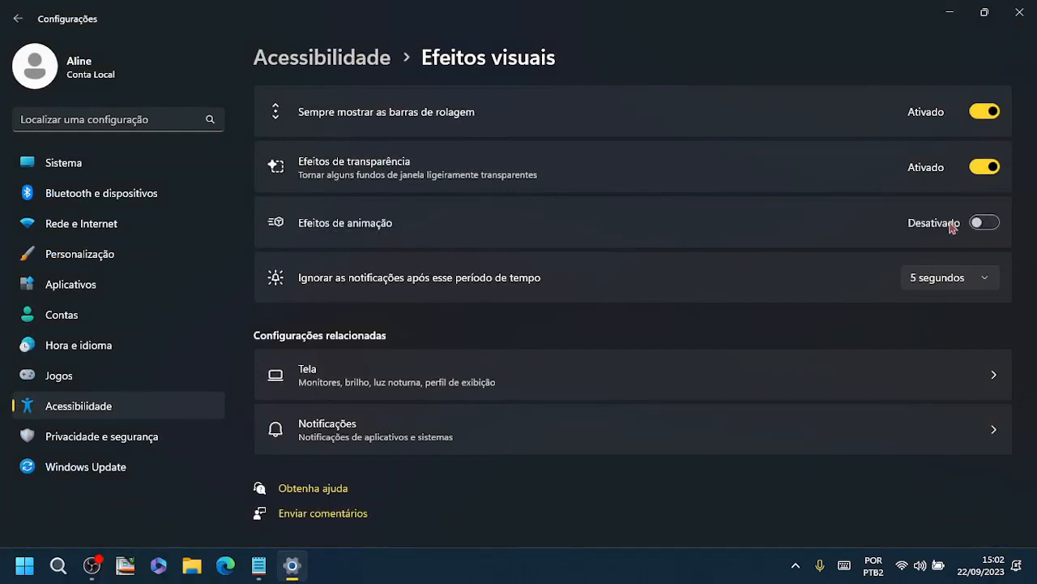
left_click(945, 14)
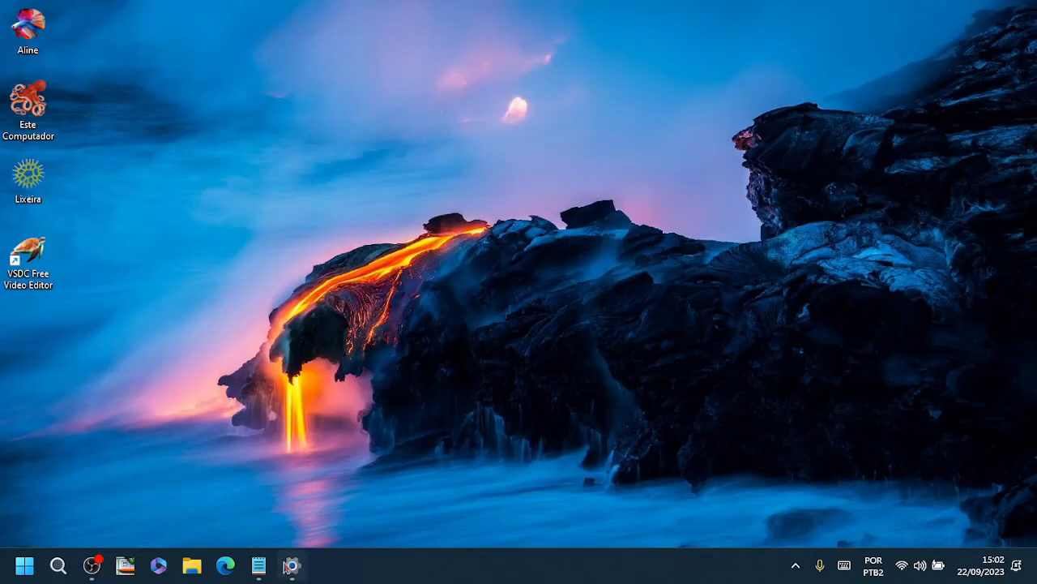
left_click(289, 572)
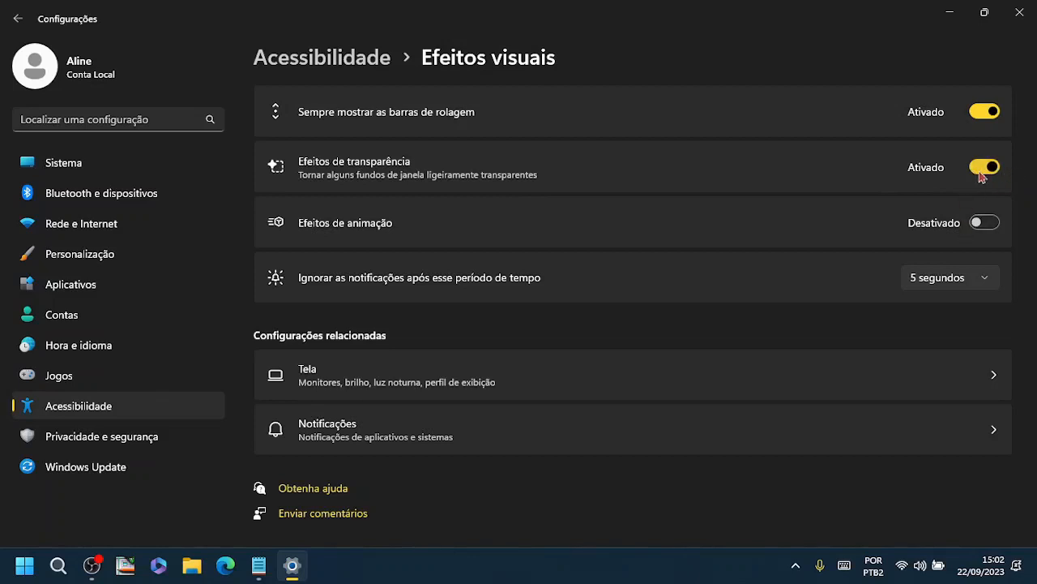
Step: Disable Efeitos de transparência and enable it again to compare the window background
left_click(984, 172)
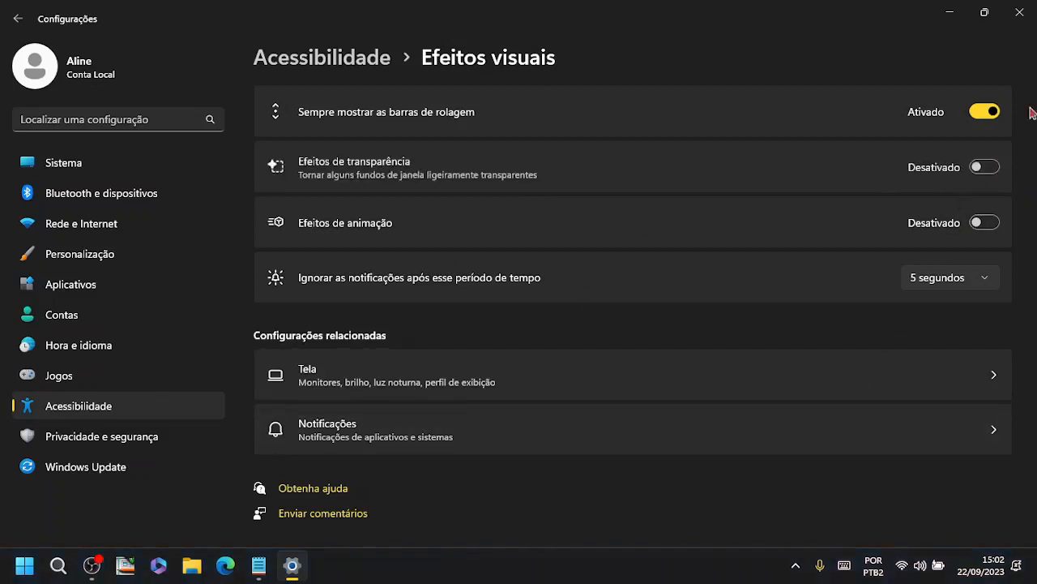
left_click(988, 167)
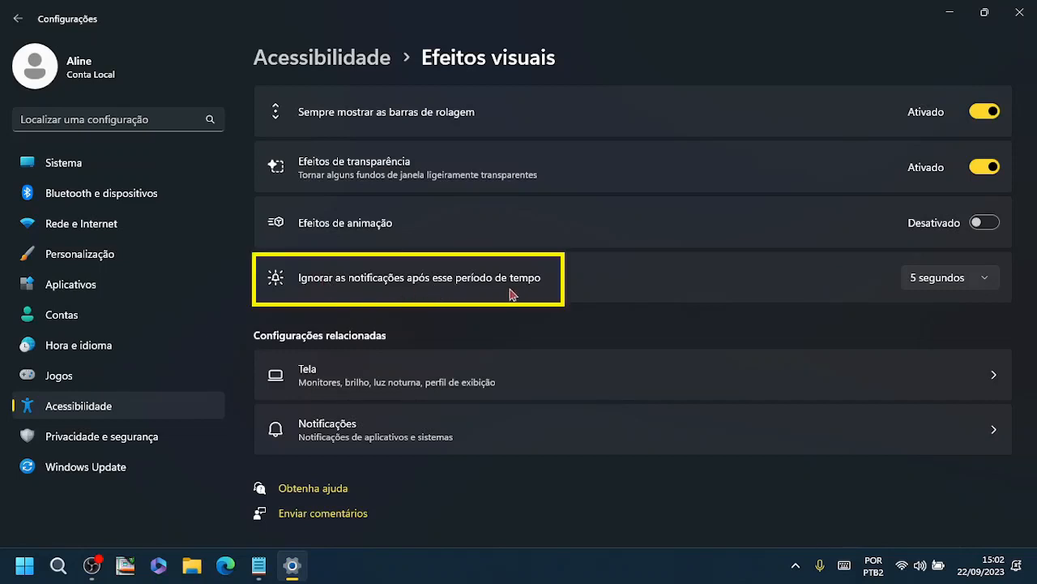
Step: View the time options for dismissing notifications, and capture a rectangular area of the screen
left_click(932, 281)
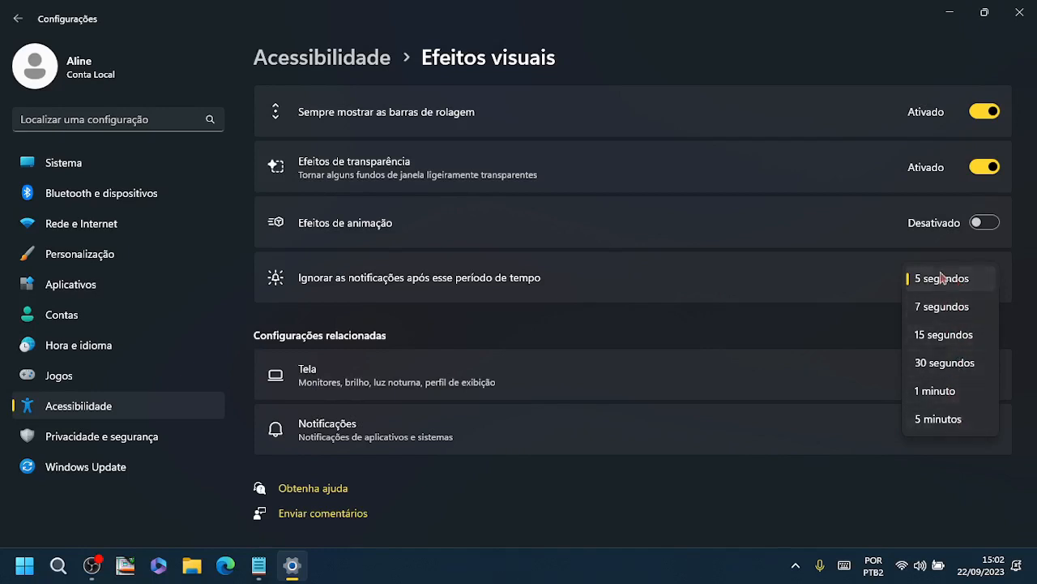
left_click(843, 338)
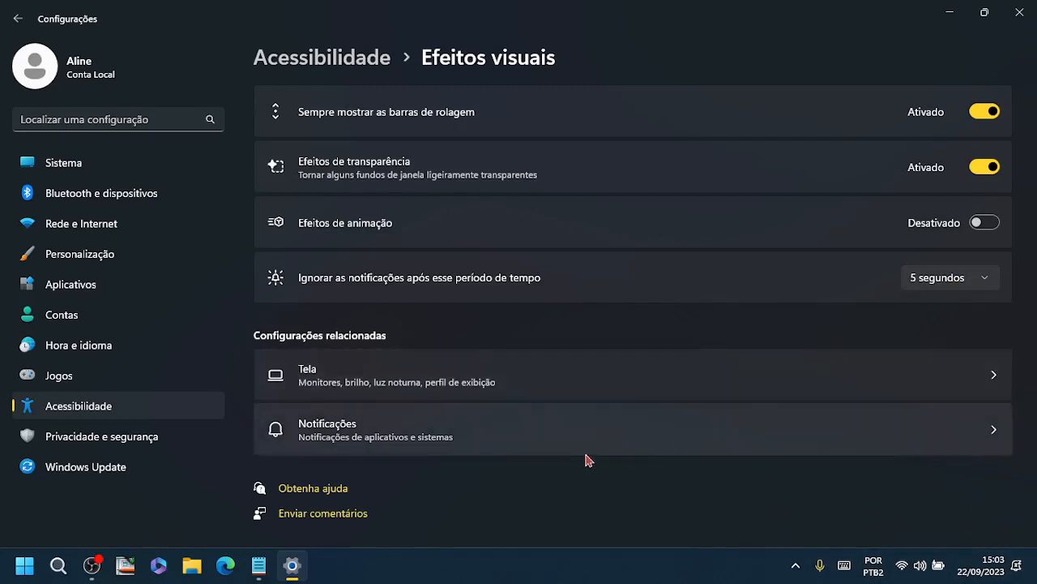
key("super+shift+s")
left_click_drag(460, 255, 630, 407)
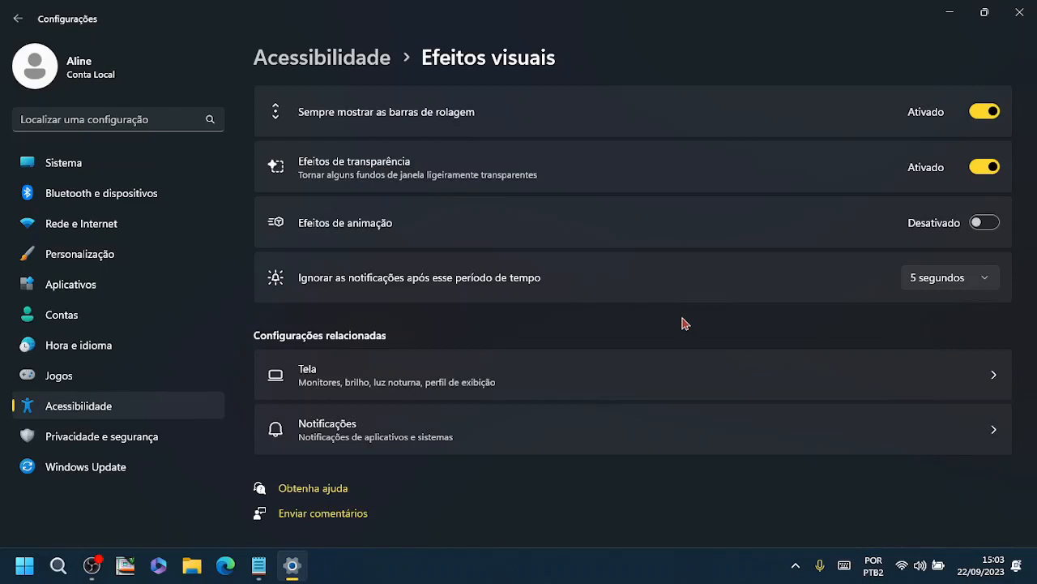
Step: Open the Ponteiro do mouse e entrada por toque accessibility settings and increase the mouse pointer's Tamanho to about a third of its range
left_click(341, 59)
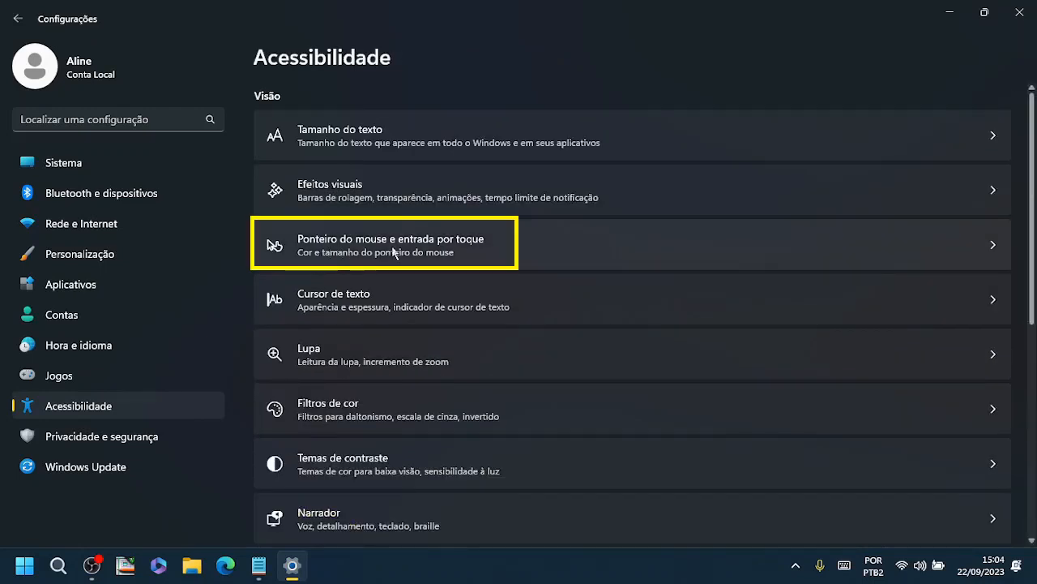
left_click(454, 250)
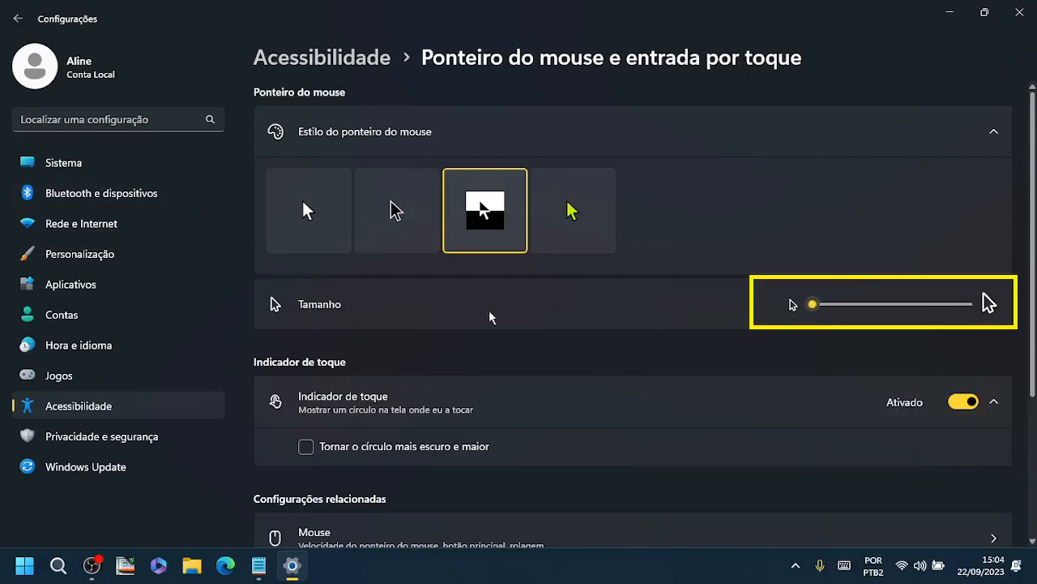
left_click_drag(813, 305, 856, 305)
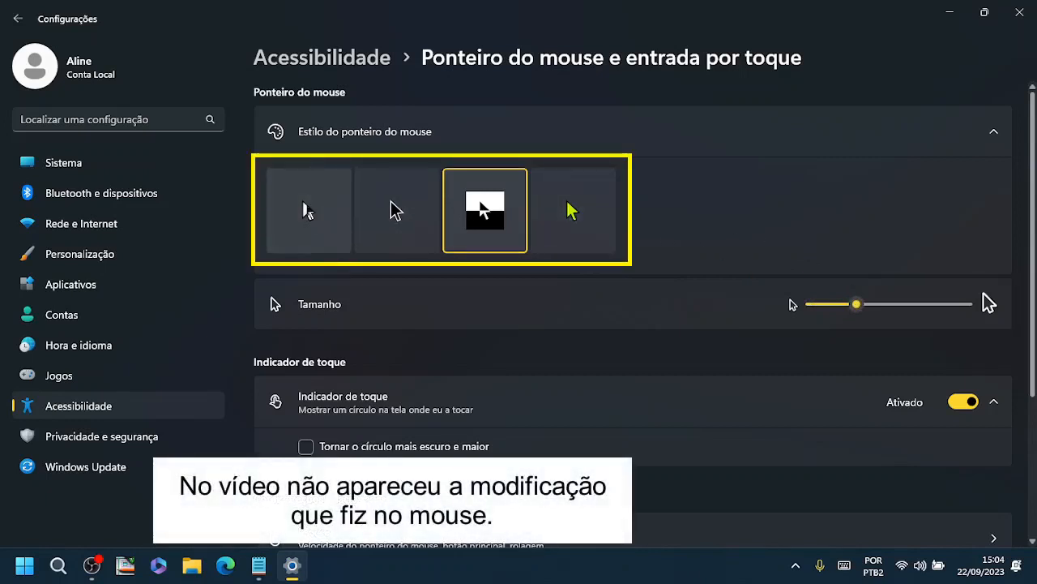
Step: Try the white and Preto mouse pointer styles, and return to the inverted style
left_click(322, 222)
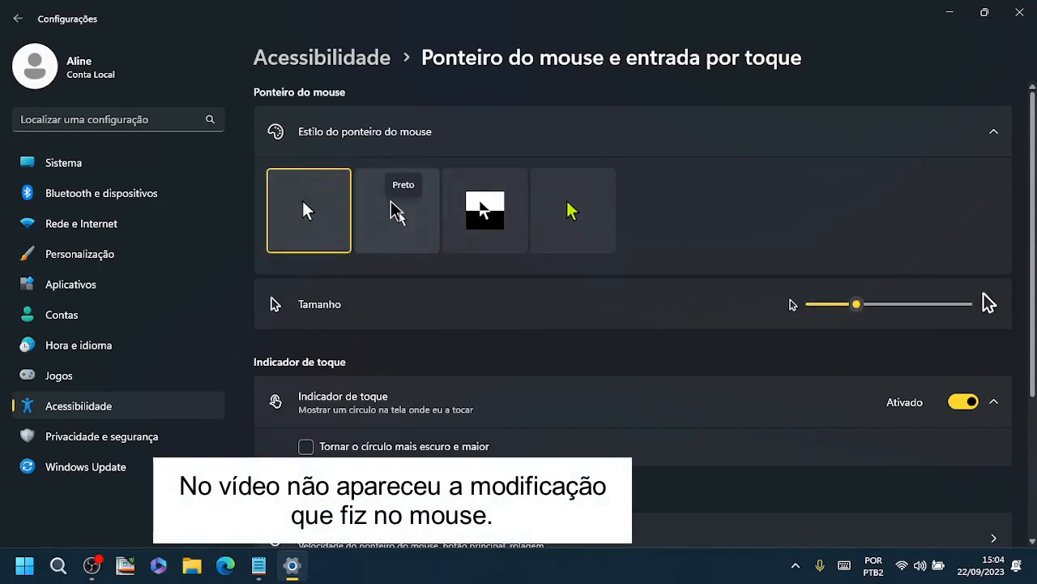
left_click(414, 215)
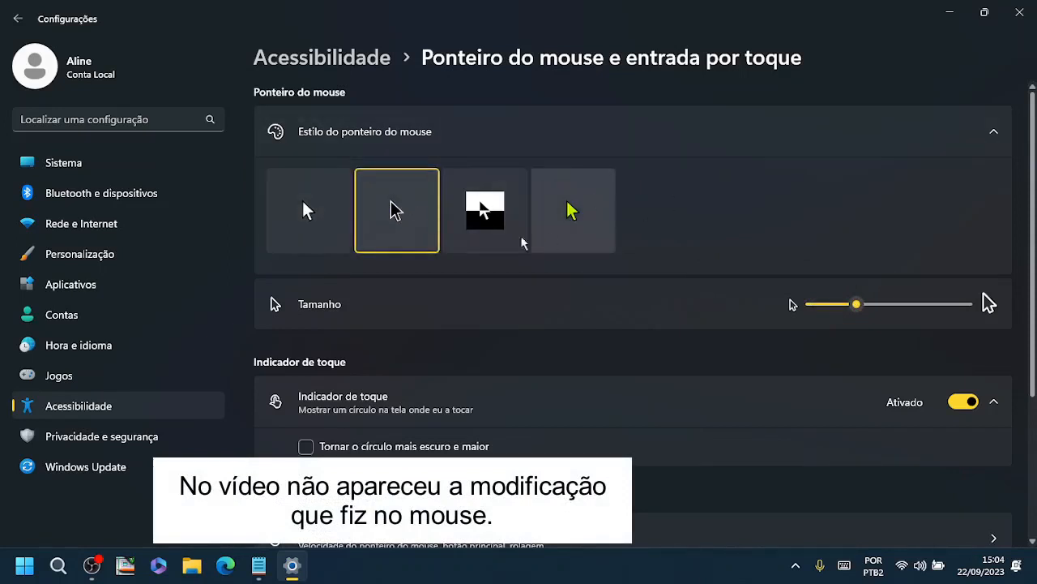
left_click(467, 227)
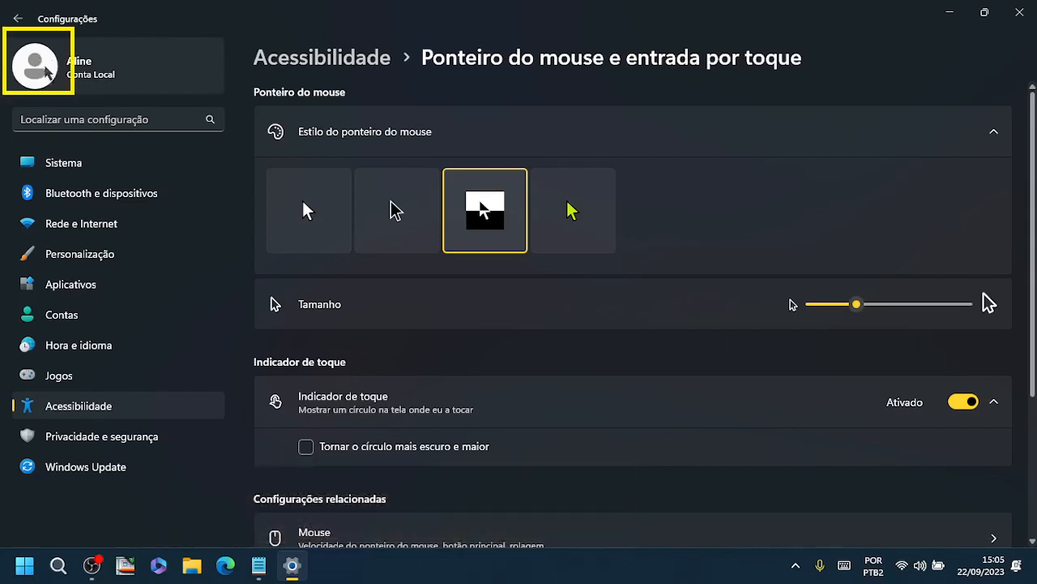
Step: Enable Tornar o círculo mais escuro e maior for the touch indicator
scroll(332, 194, "down", 3)
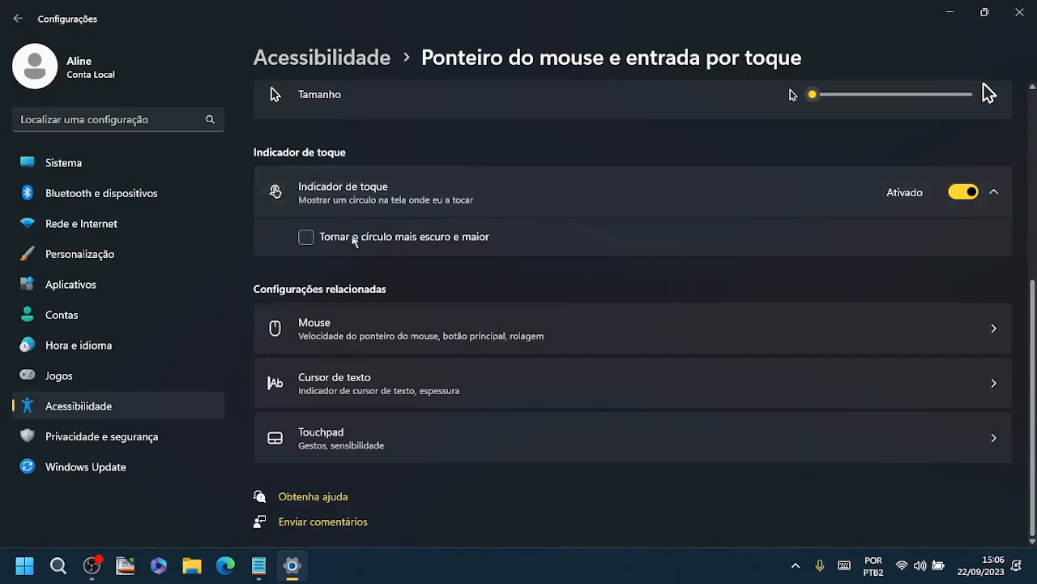
left_click(307, 238)
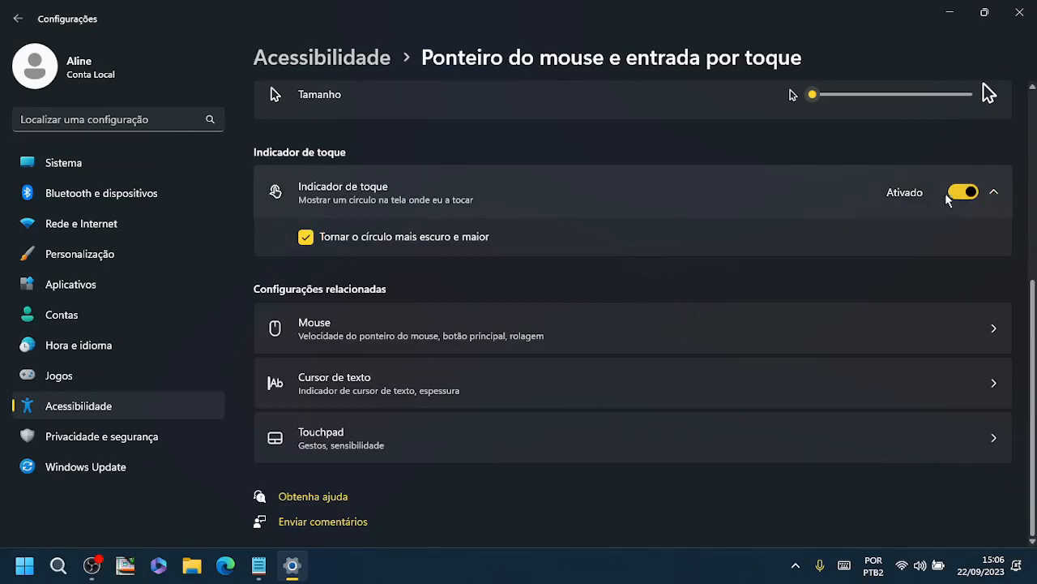
Step: In the Cursor de texto accessibility settings, turn on Indicador cursor de texto, comparing the cursor in the Notepad window before and after
left_click(359, 57)
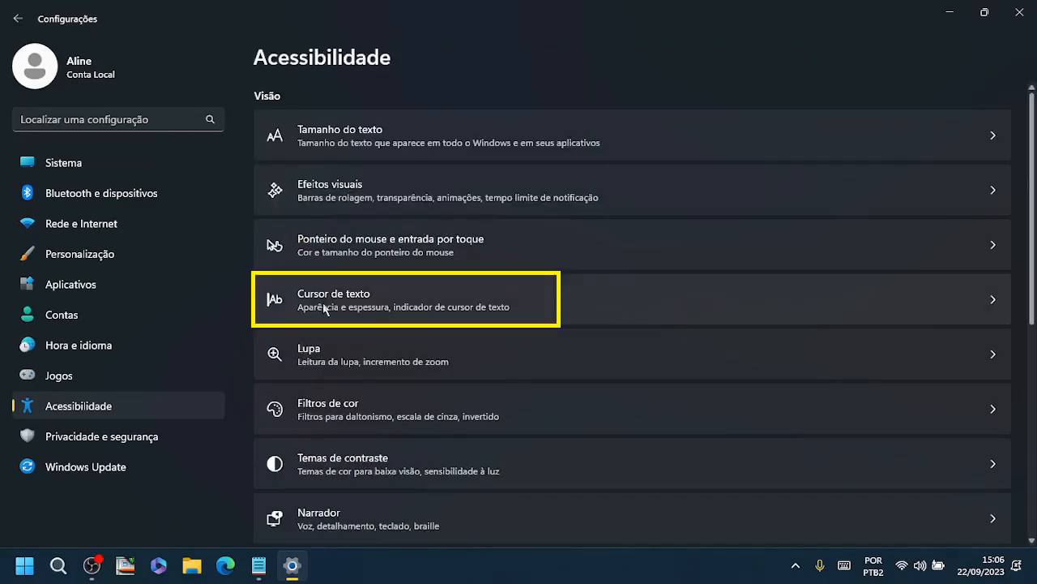
left_click(355, 304)
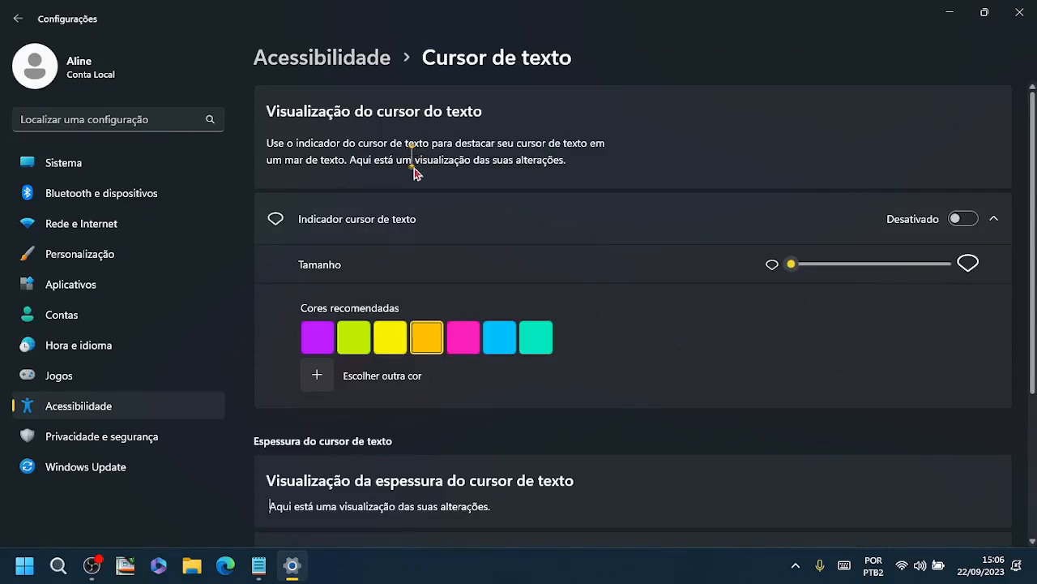
left_click(258, 564)
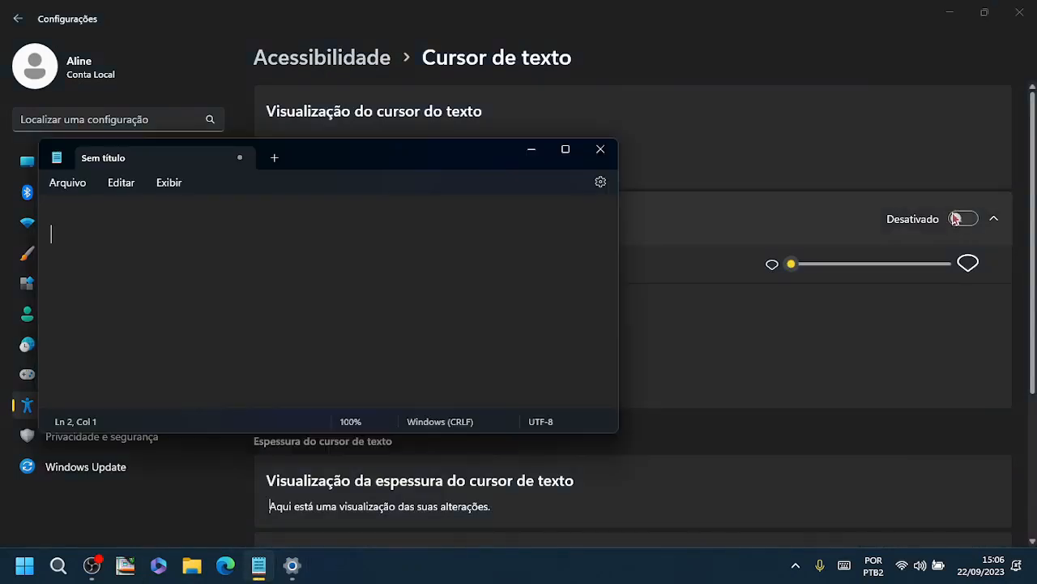
left_click_drag(345, 159, 383, 137)
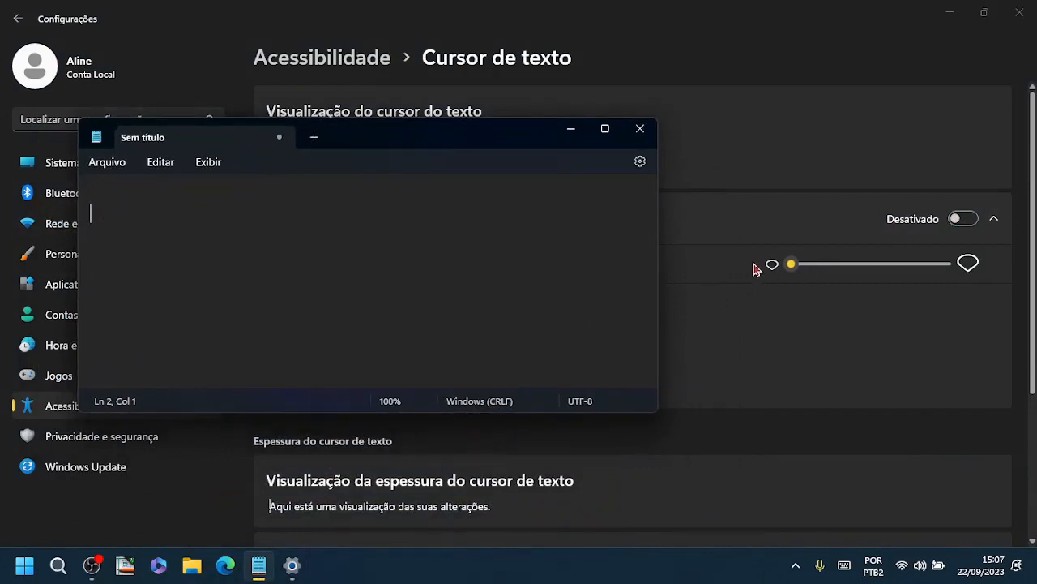
left_click(969, 223)
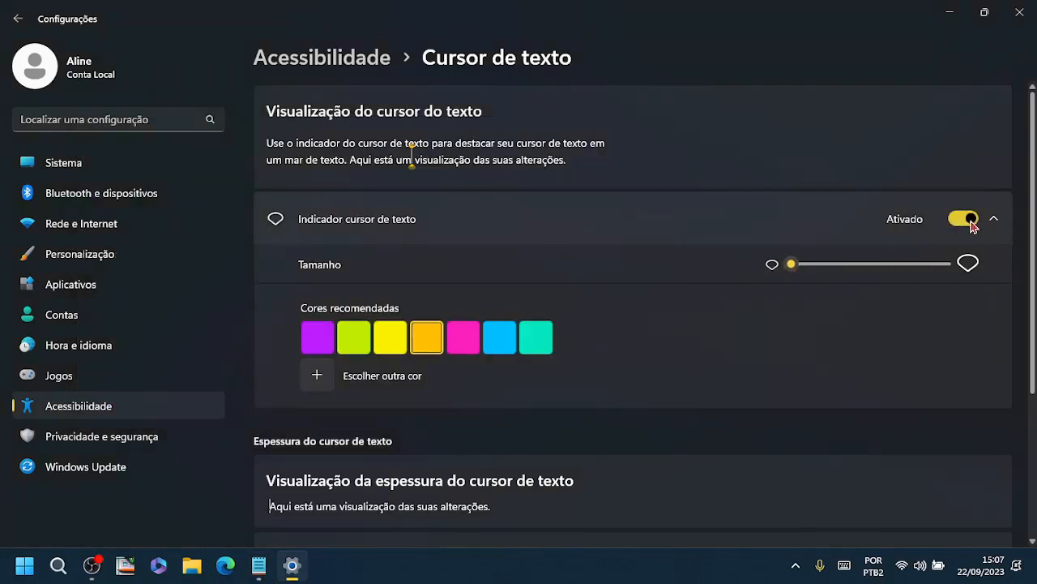
left_click(259, 565)
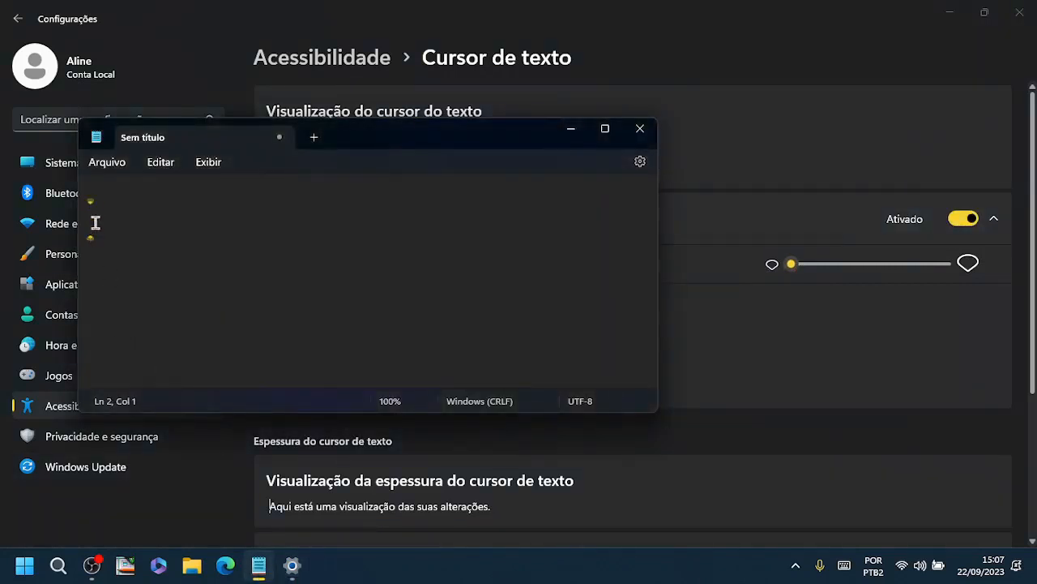
left_click_drag(379, 139, 475, 403)
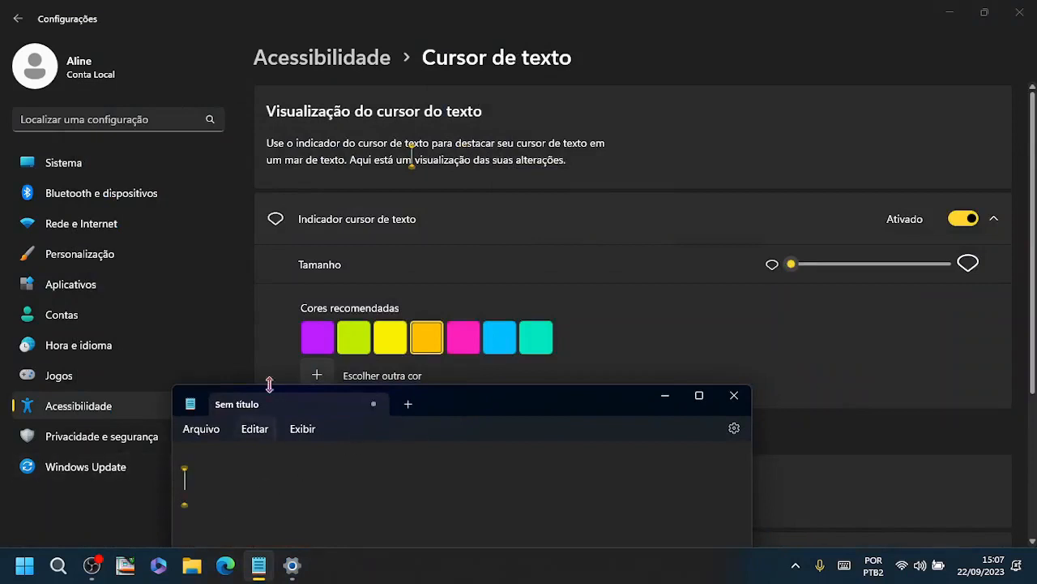
Step: Try the lime green indicator color, set it to pink, and check the text cursor in Notepad
left_click(344, 347)
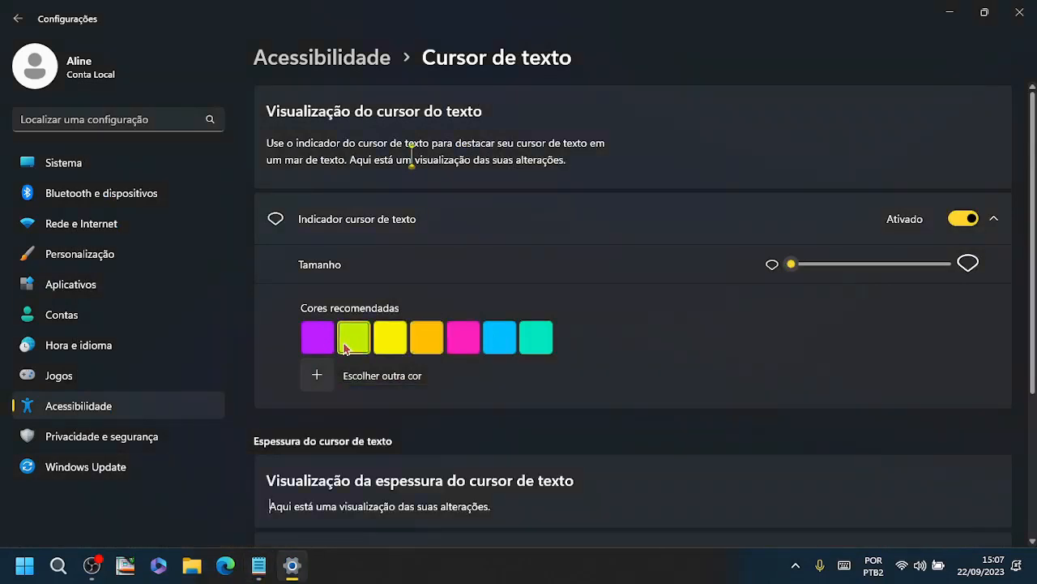
left_click(467, 338)
left_click(258, 565)
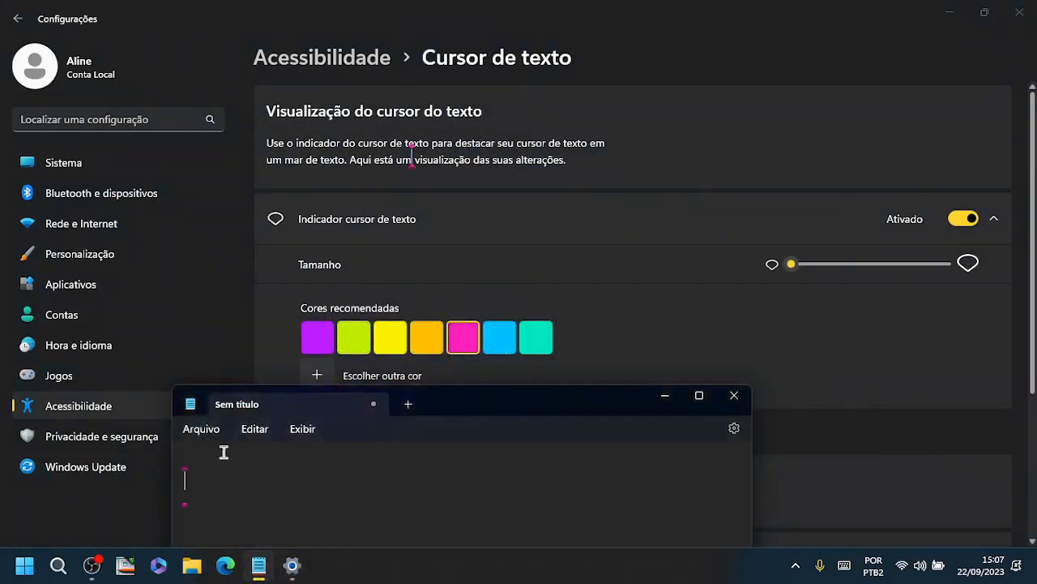
Step: Try two larger text cursor indicator sizes, checking each in Notepad, and return Tamanho to 1
left_click(794, 270)
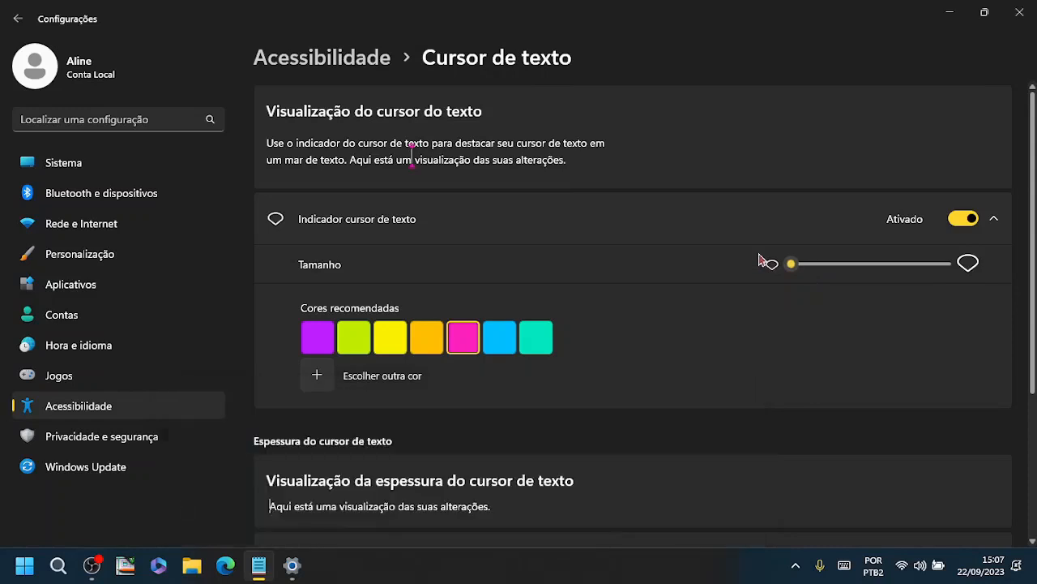
left_click_drag(791, 264, 830, 267)
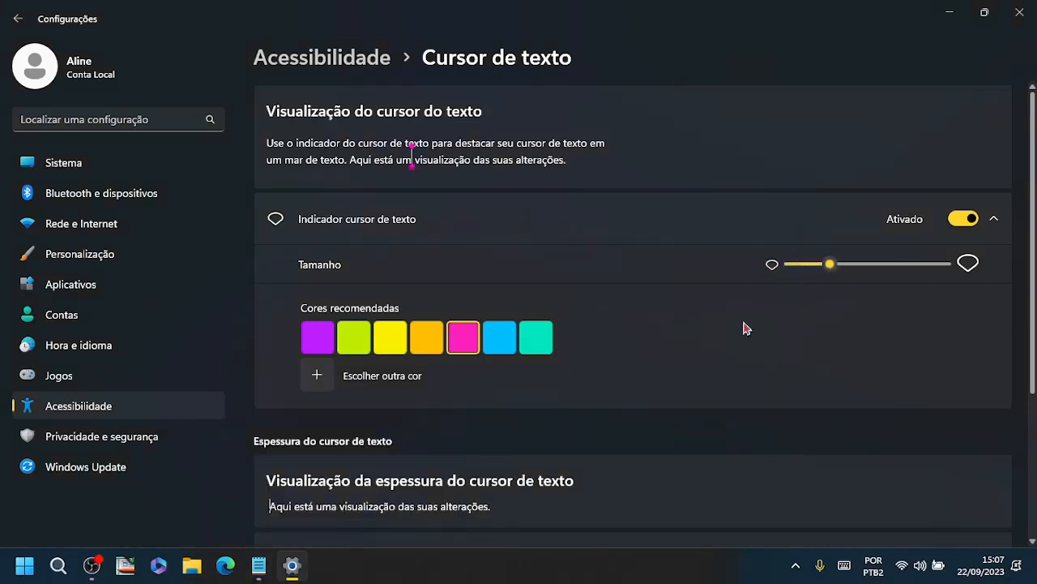
left_click(259, 565)
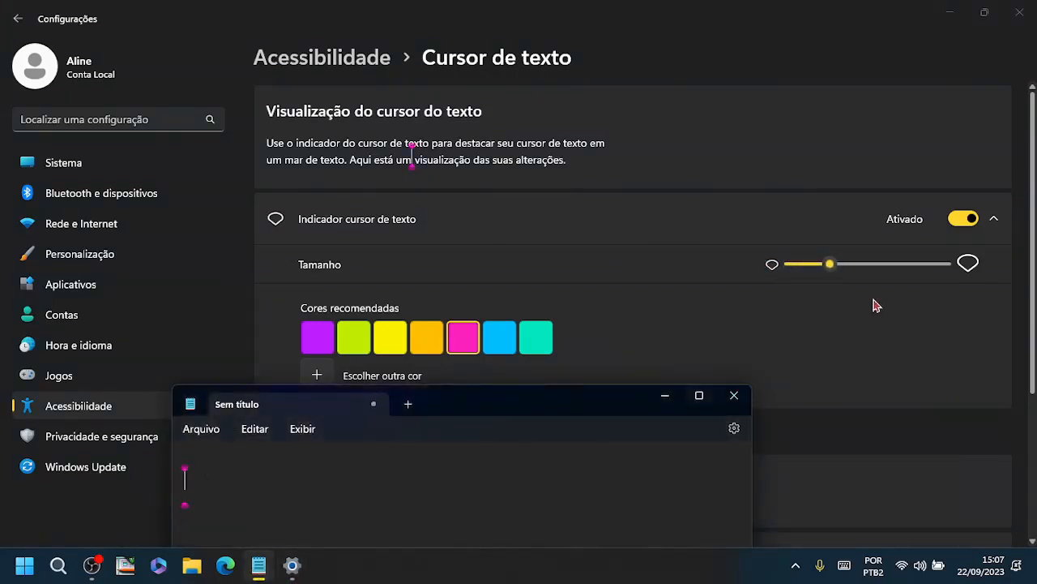
left_click(907, 264)
left_click(259, 565)
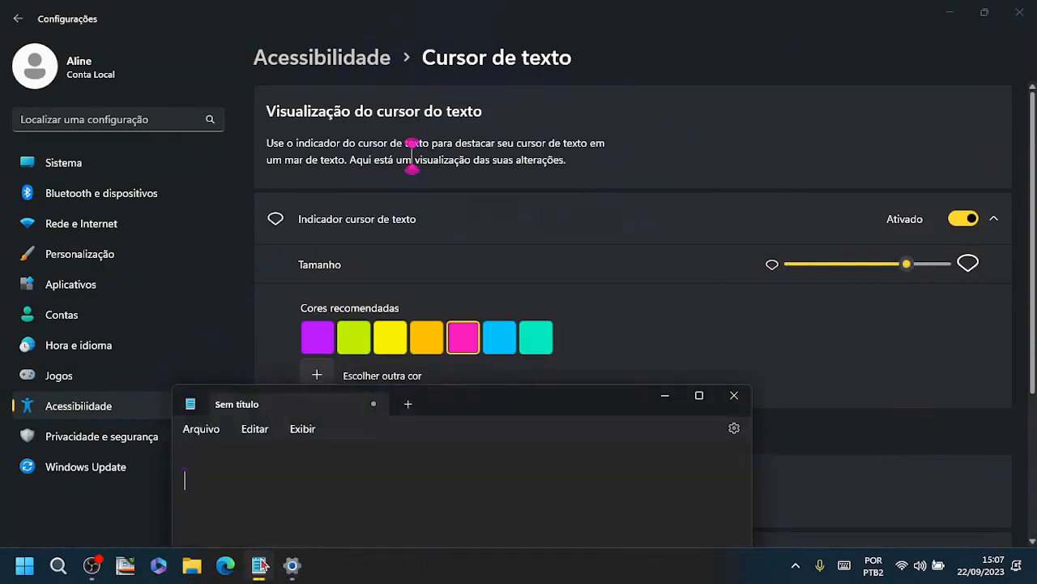
left_click(780, 265)
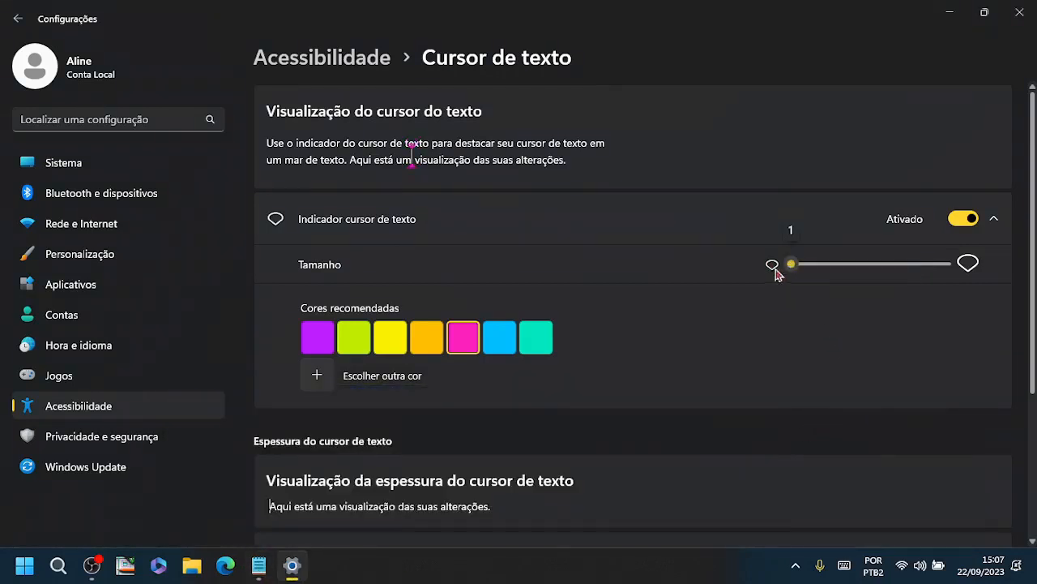
Step: Slightly increase Espessura do cursor de texto to thicken the text cursor
scroll(266, 262, "down", 3)
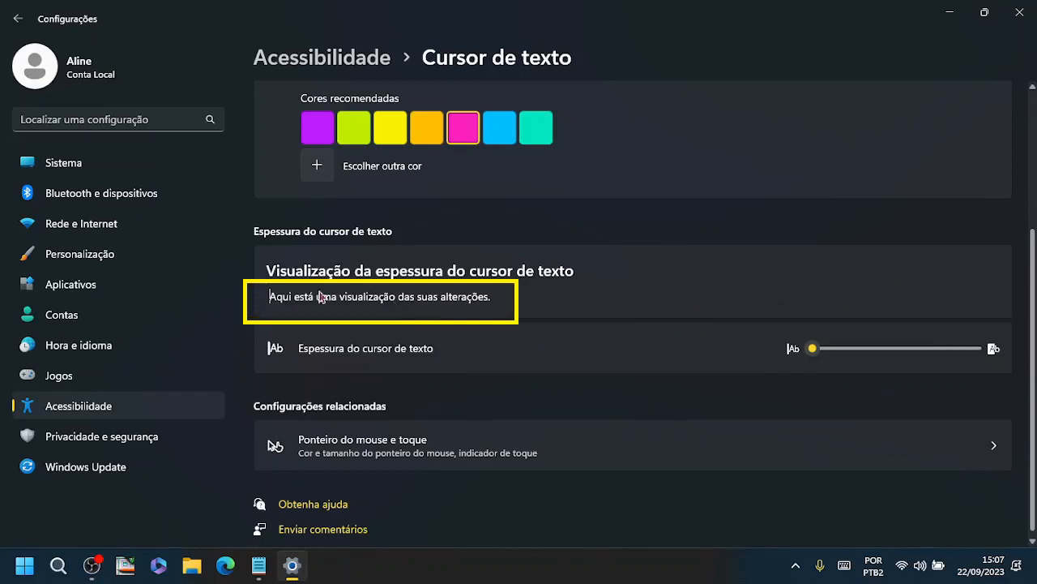
left_click_drag(813, 349, 842, 363)
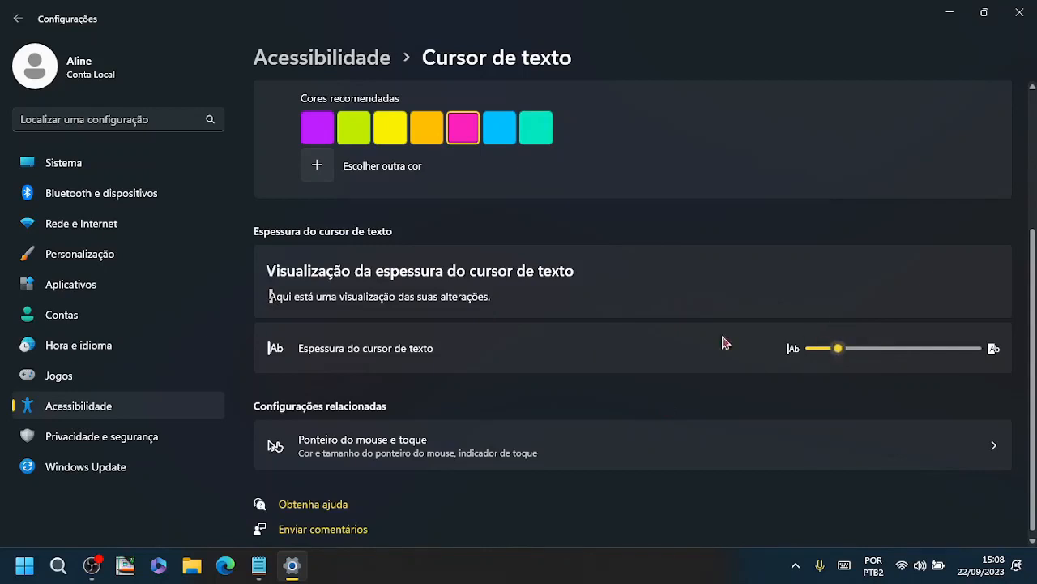
Step: Open the Lupa accessibility settings, expand the magnifier's startup options, and turn the magnifier on
left_click(348, 59)
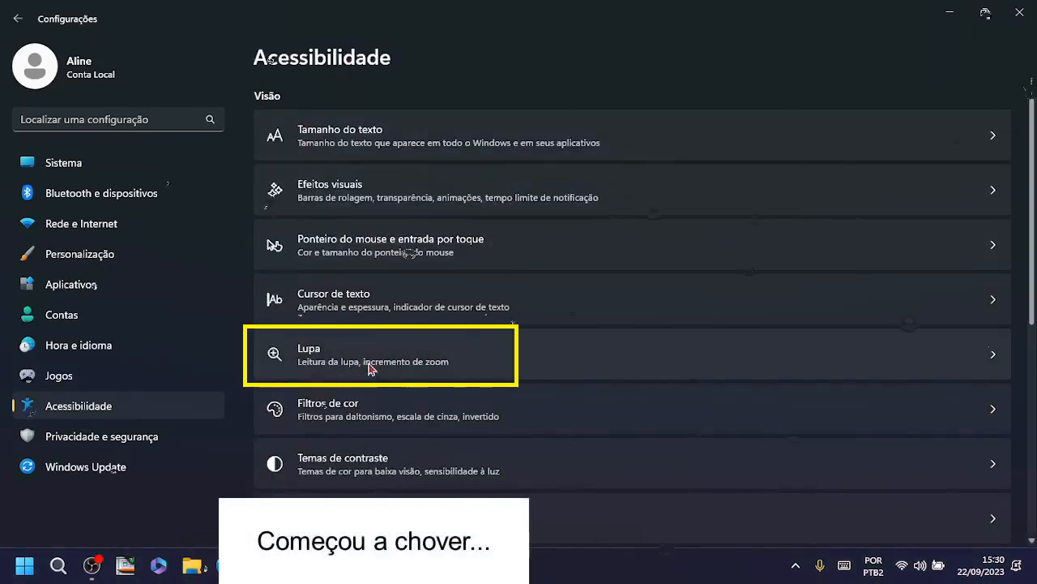
left_click(345, 370)
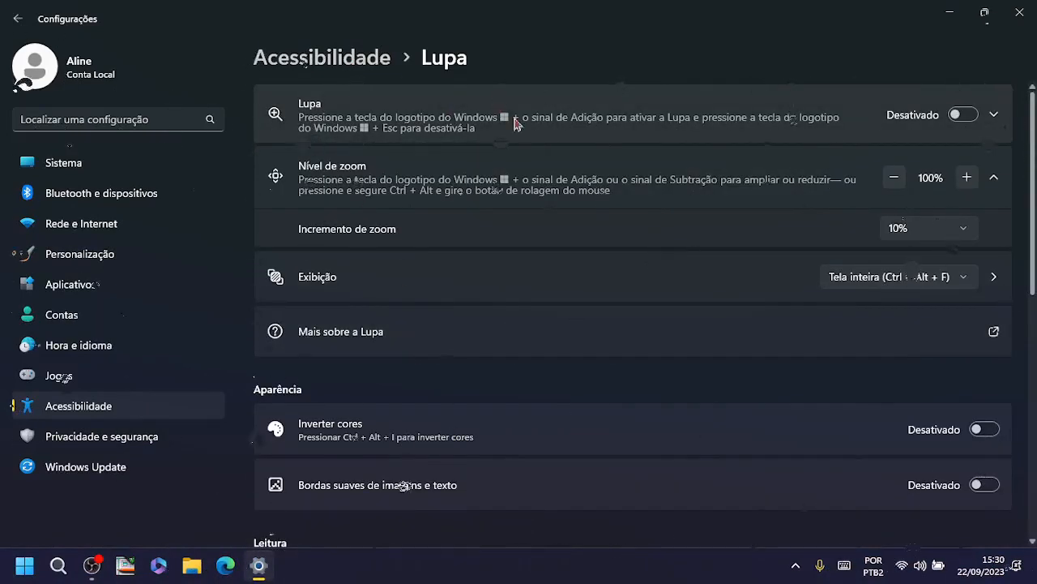
left_click(580, 133)
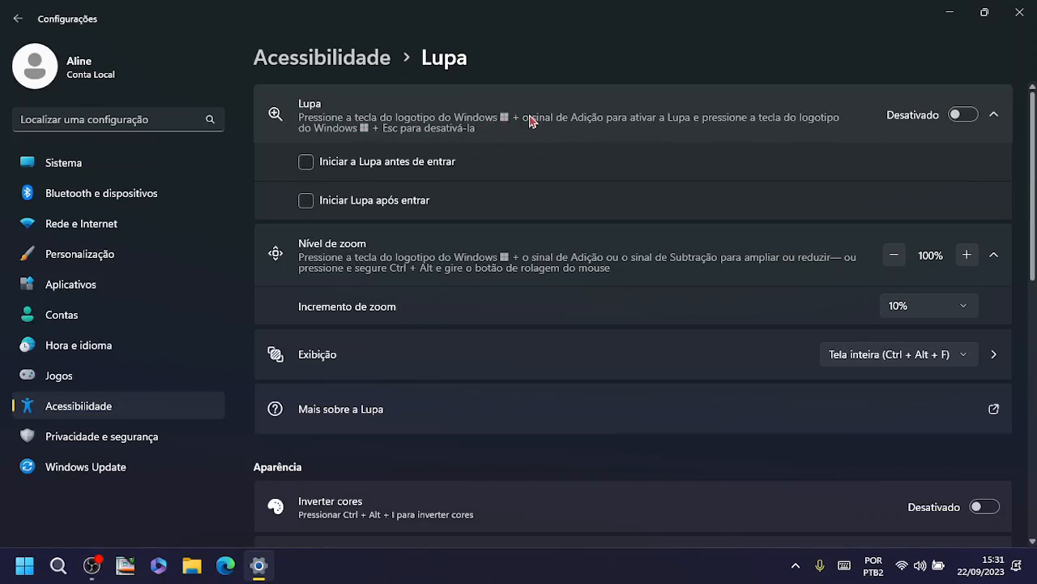
key("super+plus")
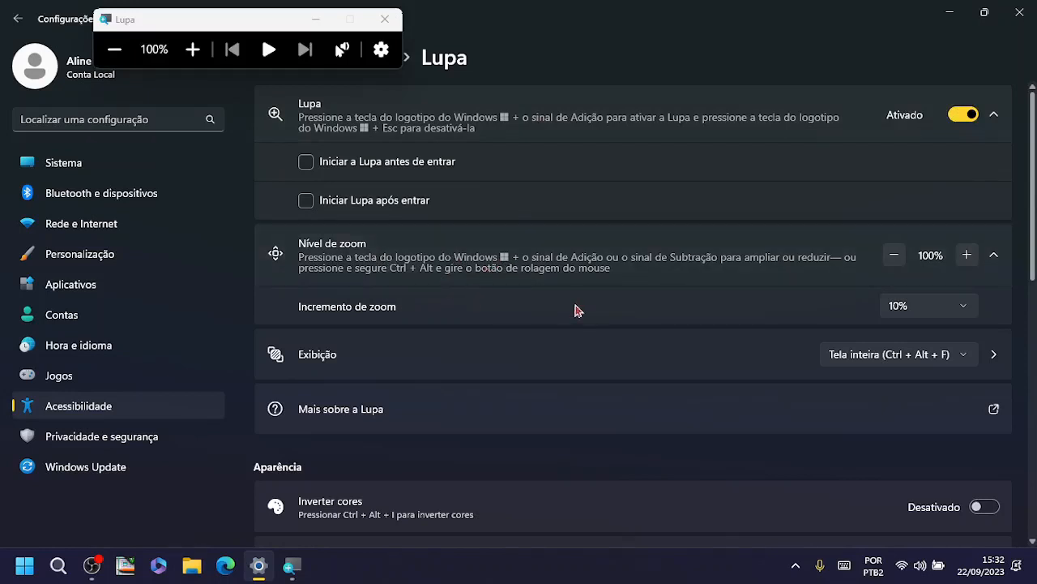
Step: Set Incremento de zoom to 100% (padrão), and test it by magnifying the screen to 200% and returning to 100%
left_click(962, 306)
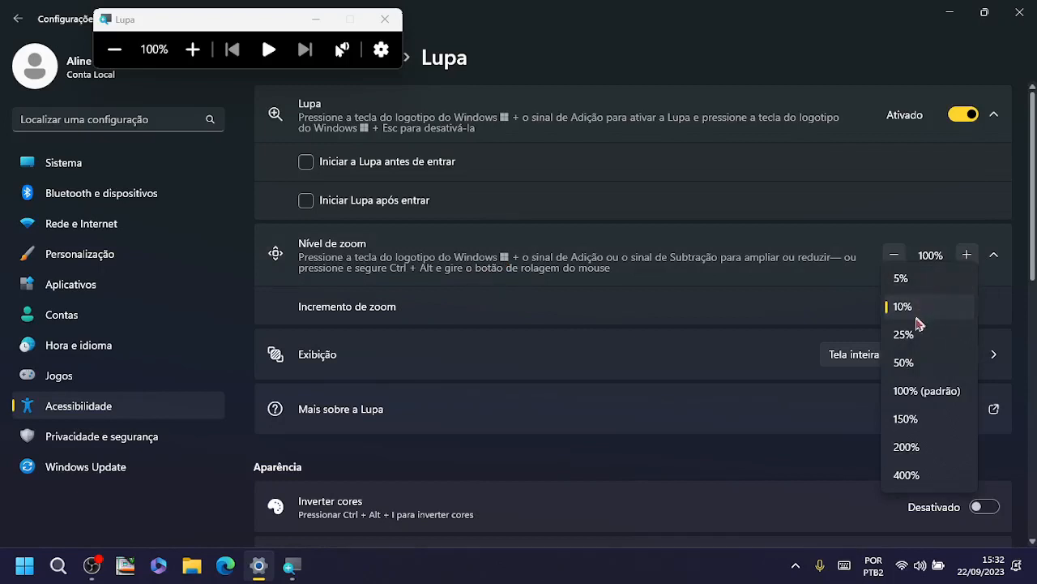
left_click(931, 392)
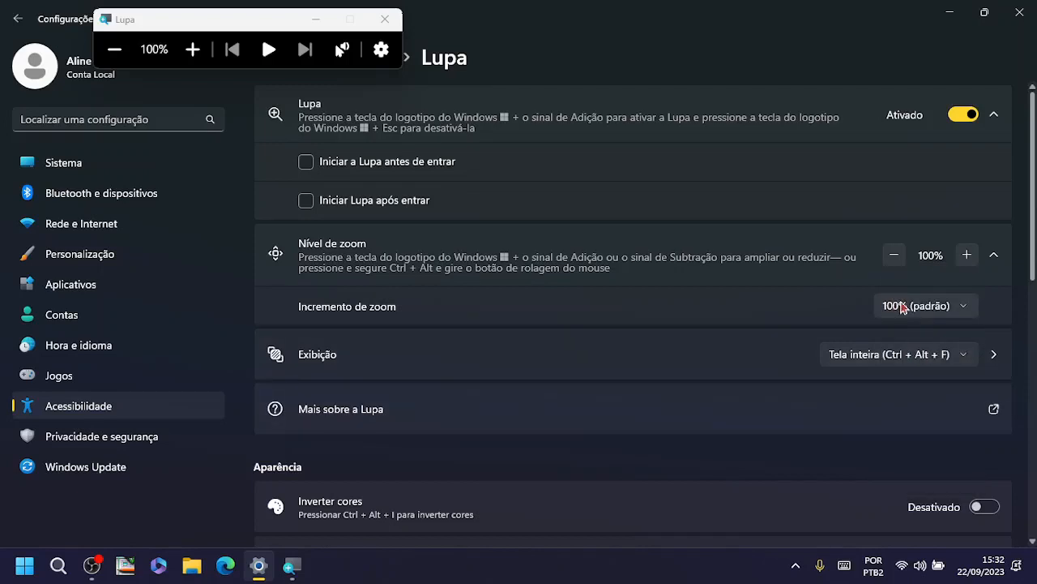
key("super+plus")
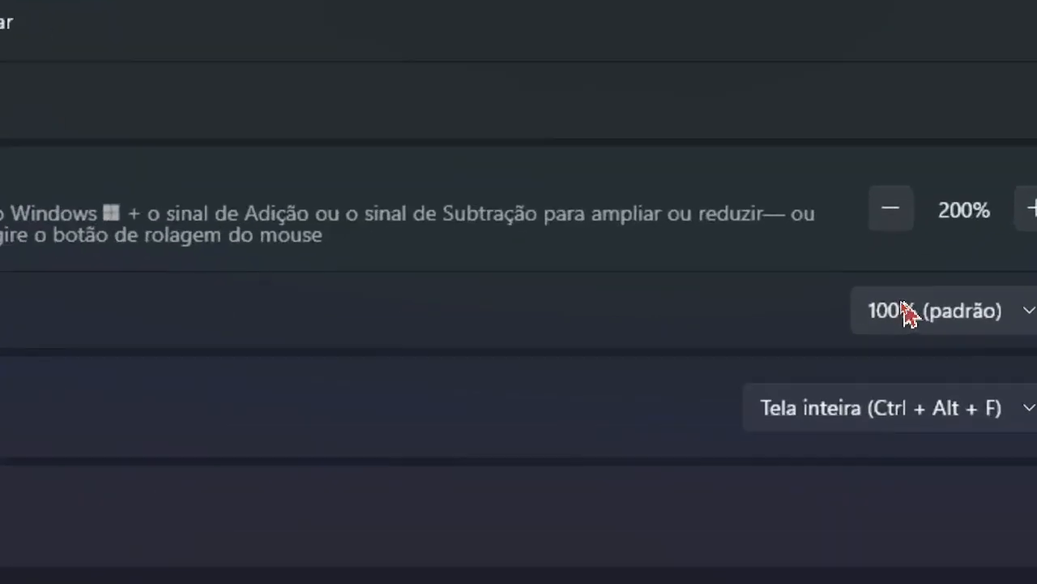
left_click(898, 219)
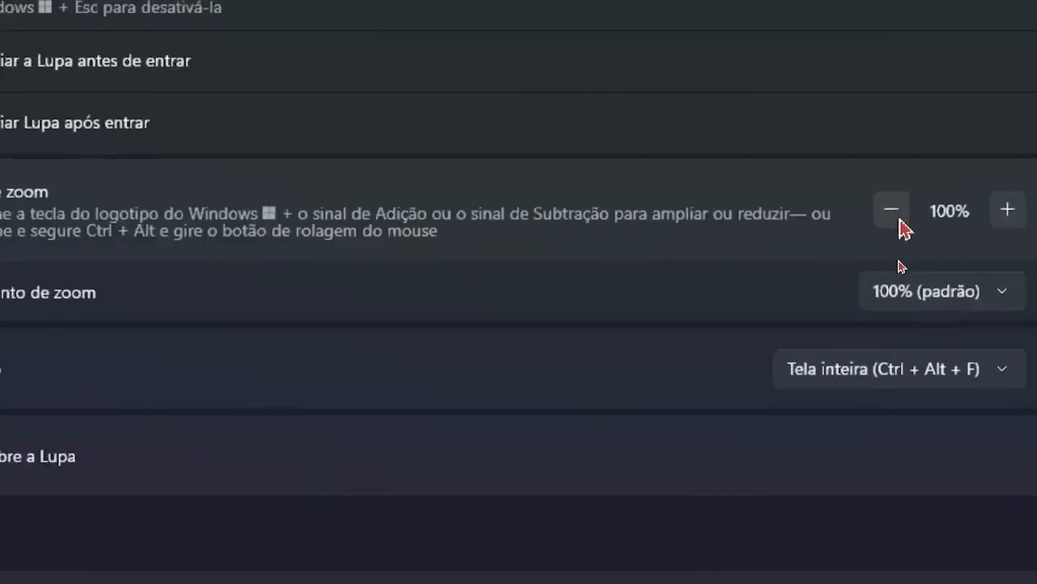
Step: Set Incremento de zoom to 10%, and test it by magnifying the screen to 110% and returning to 100%
left_click(907, 314)
left_click(898, 223)
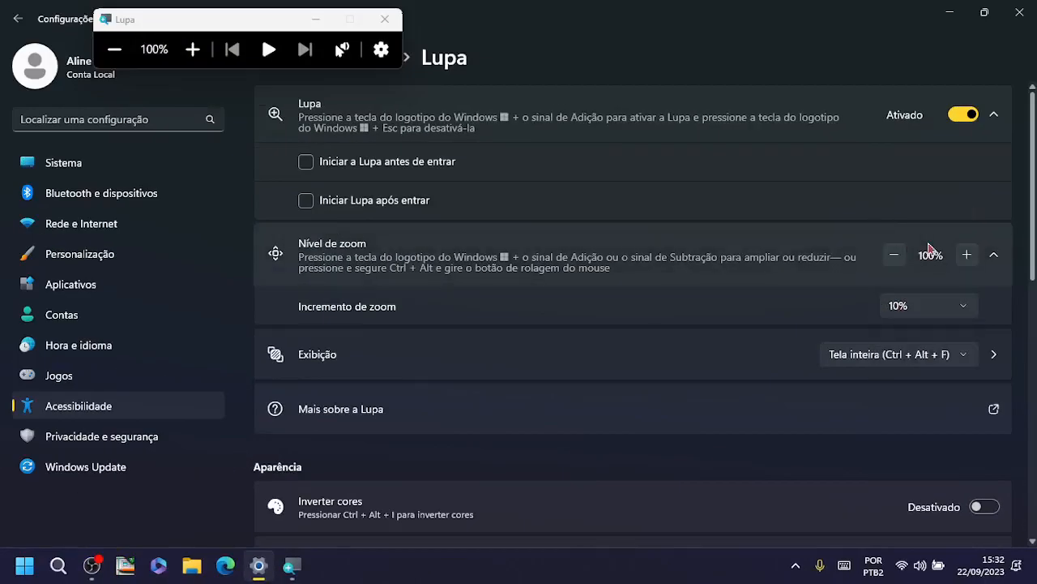
key("super+plus")
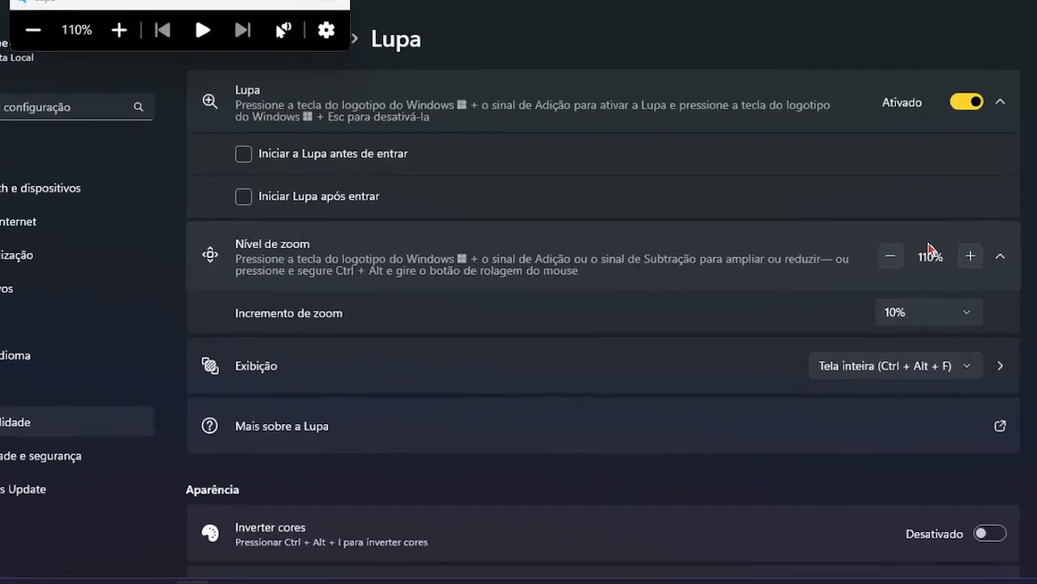
key("super+minus")
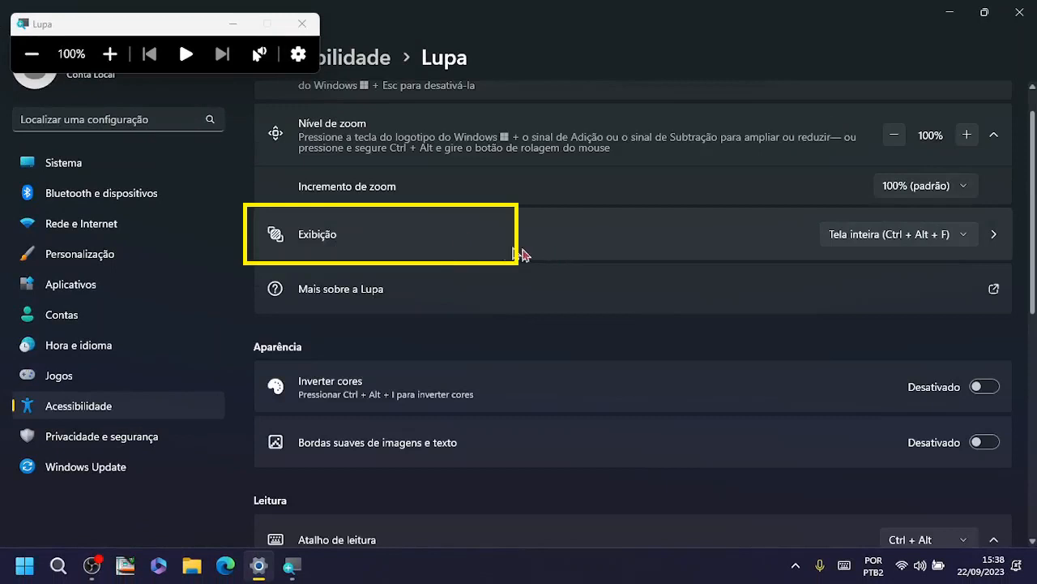
Step: Open the magnifier's Exibição settings, magnify the screen to 200%, and switch the display mode to Encaixado
left_click(550, 244)
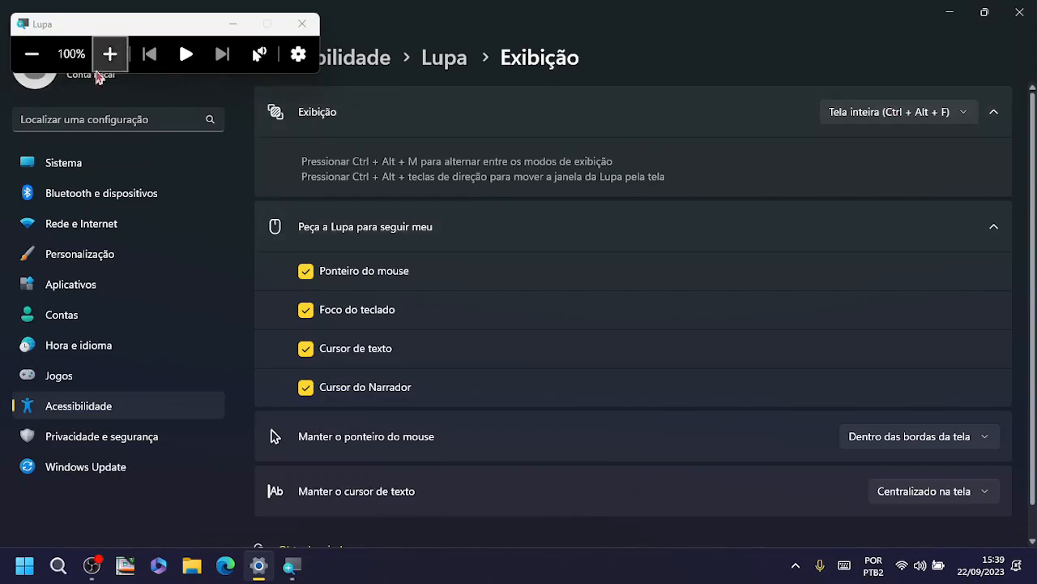
left_click(110, 54)
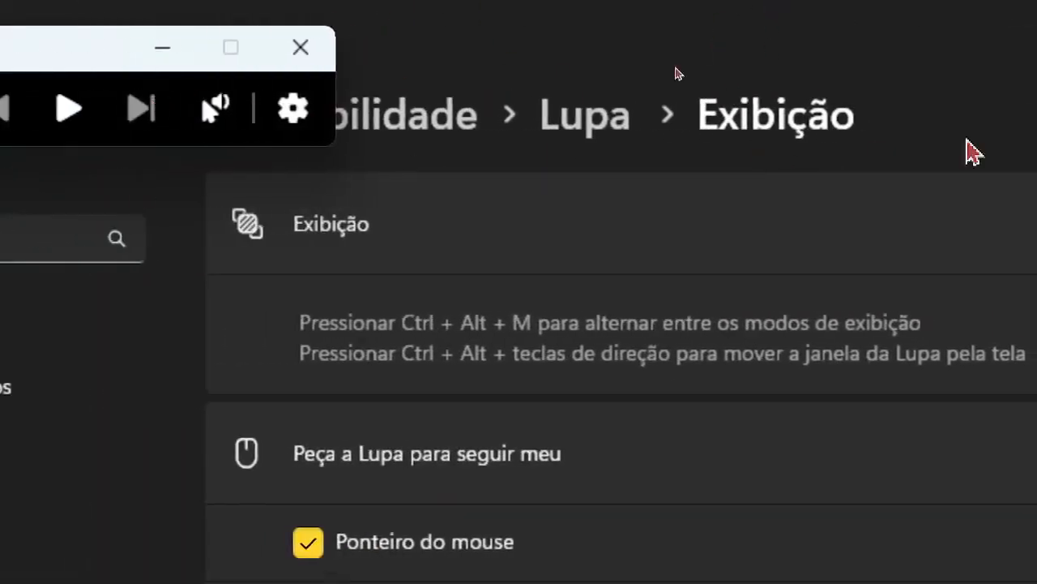
left_click(950, 235)
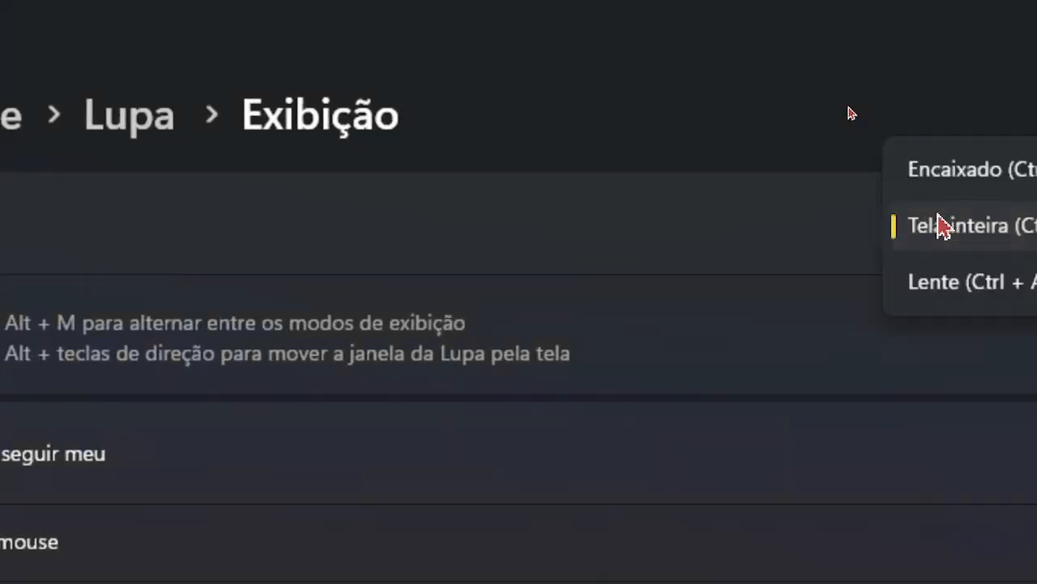
left_click(966, 180)
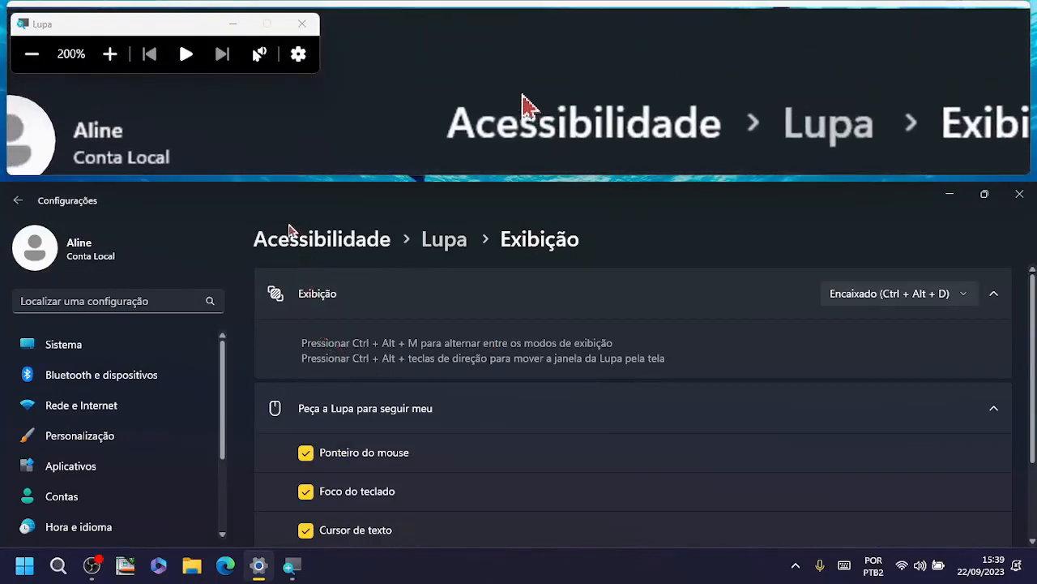
Step: Slightly reduce the height of the docked magnifier view and move the Lupa toolbar just below it
left_click_drag(459, 176, 494, 169)
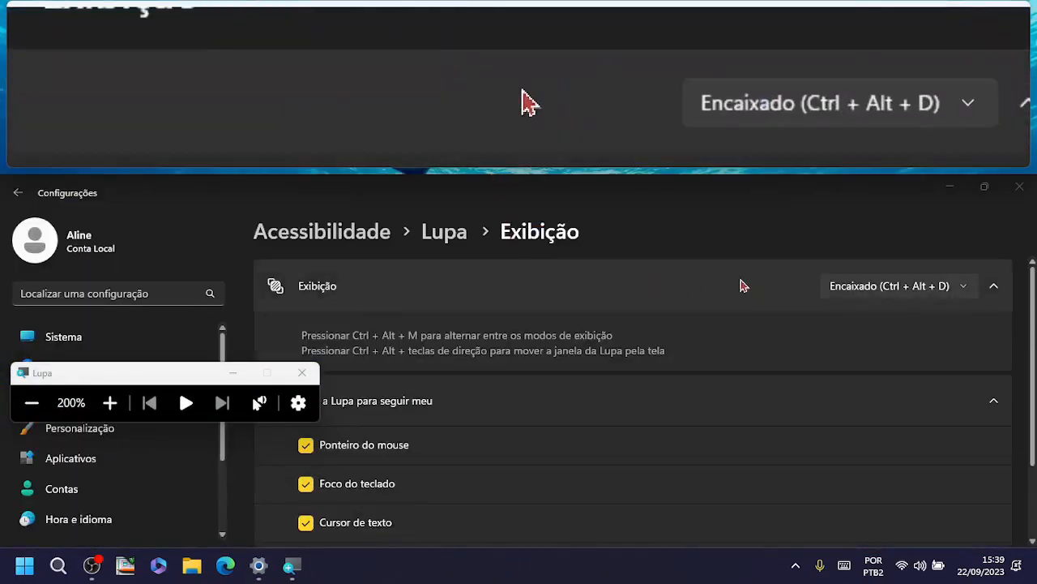
left_click_drag(226, 385, 206, 248)
scroll(783, 378, "down", 3)
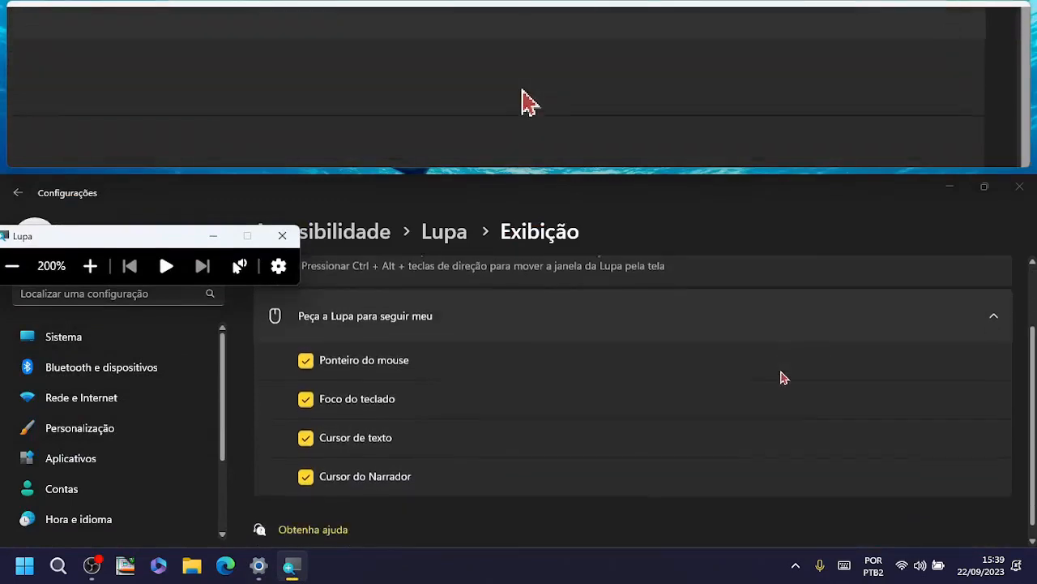
scroll(918, 284, "up", 3)
Step: Switch the magnifier's display mode to Lente, and reduce the lens height and width
left_click(924, 291)
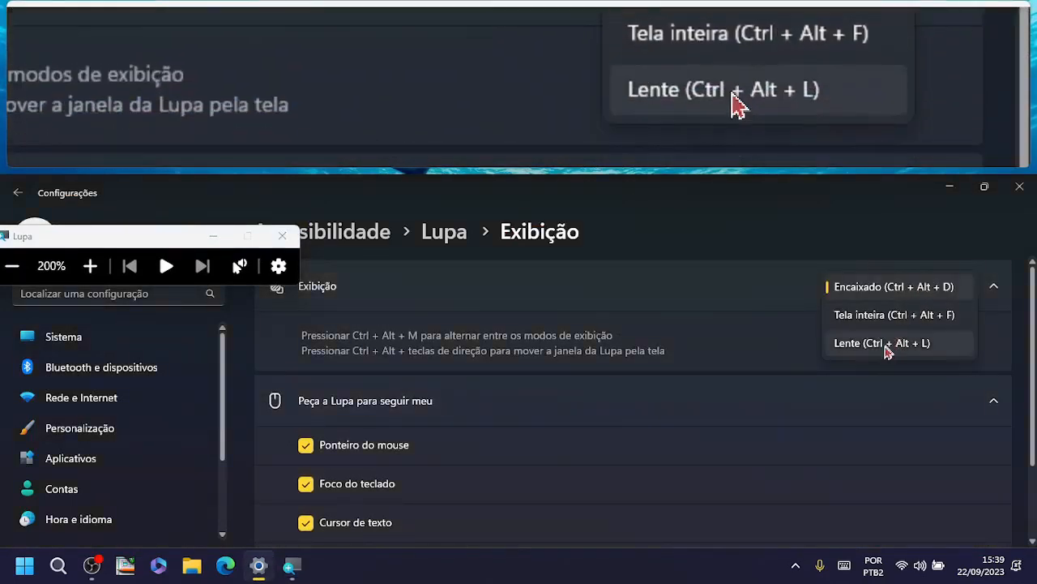
left_click(887, 343)
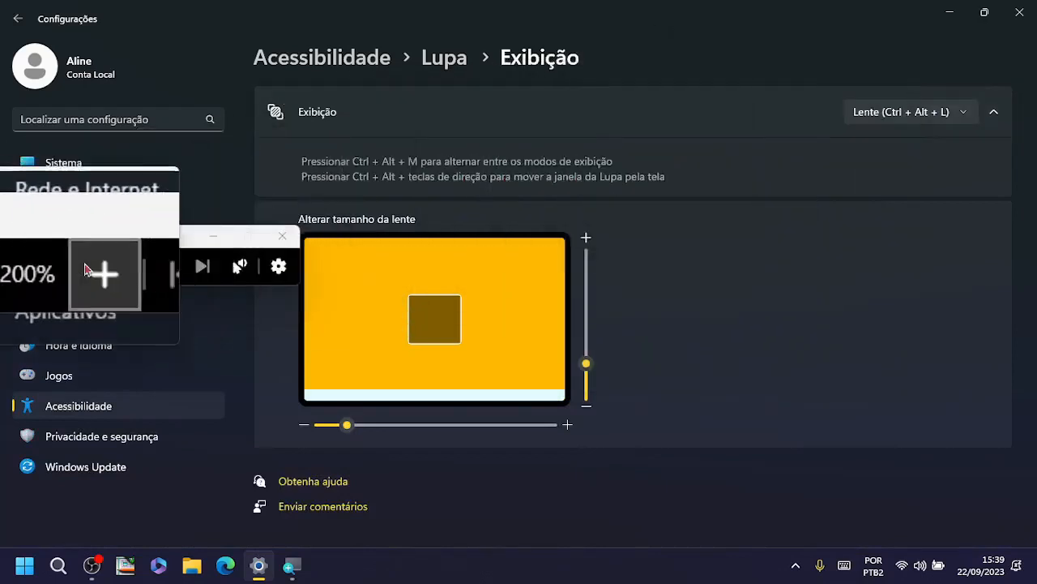
left_click_drag(88, 242, 132, 65)
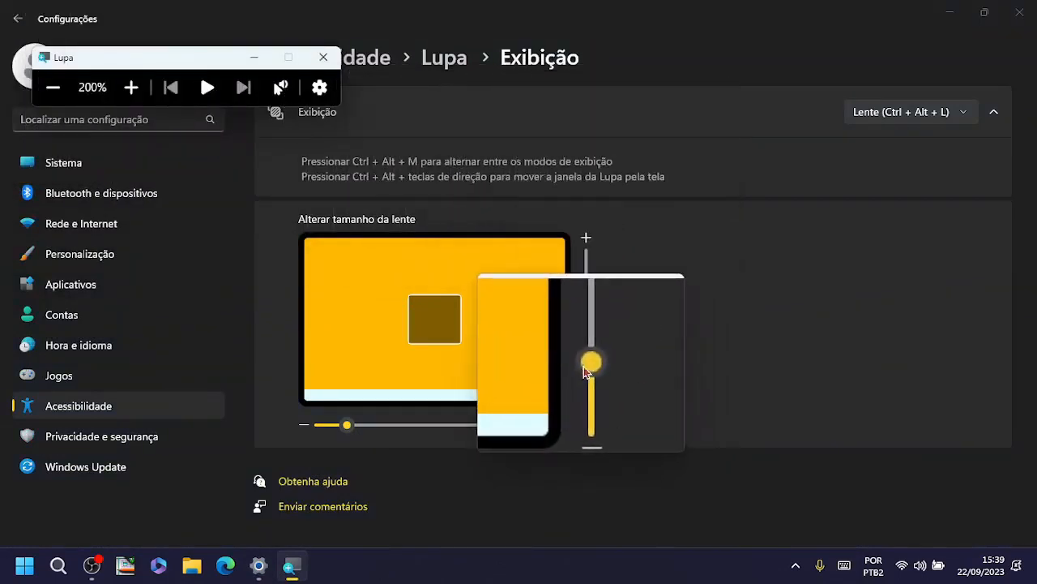
left_click_drag(585, 368, 586, 398)
left_click_drag(340, 424, 323, 424)
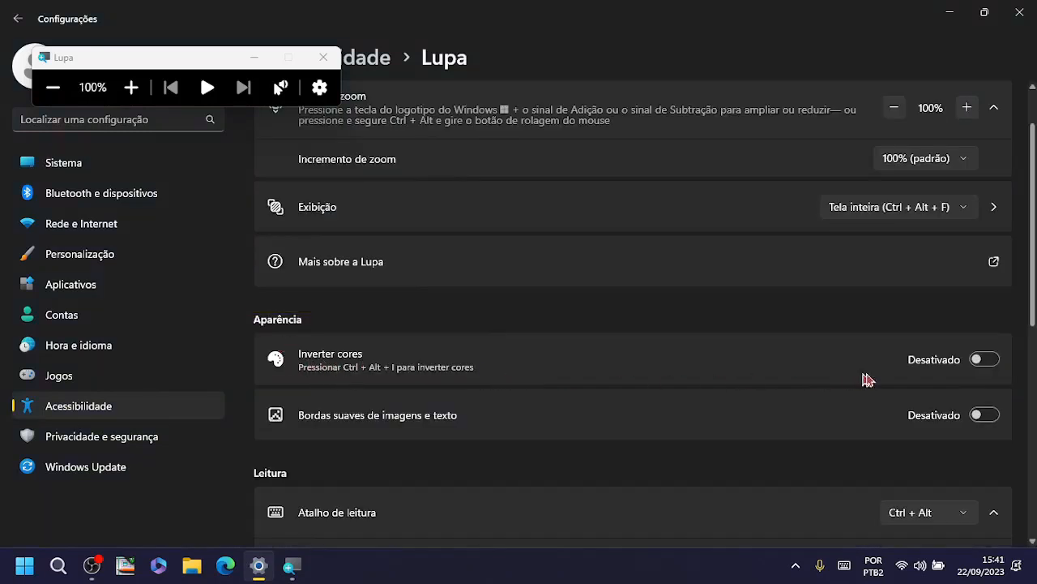
Step: Turn on Inverter cores, test it by switching the magnifier off and on again, and turn the color inversion off
left_click(985, 360)
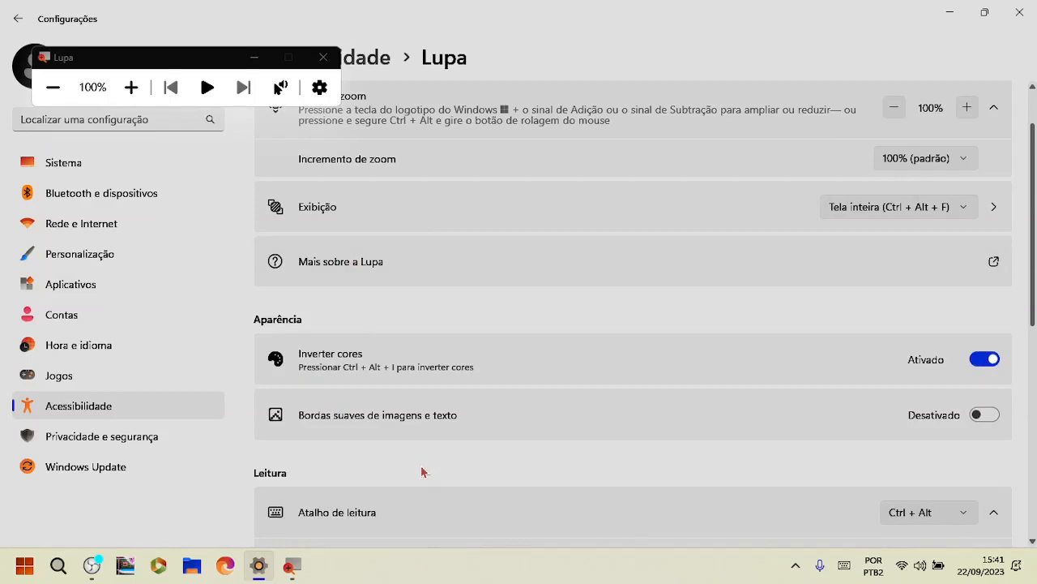
scroll(686, 273, "up", 2)
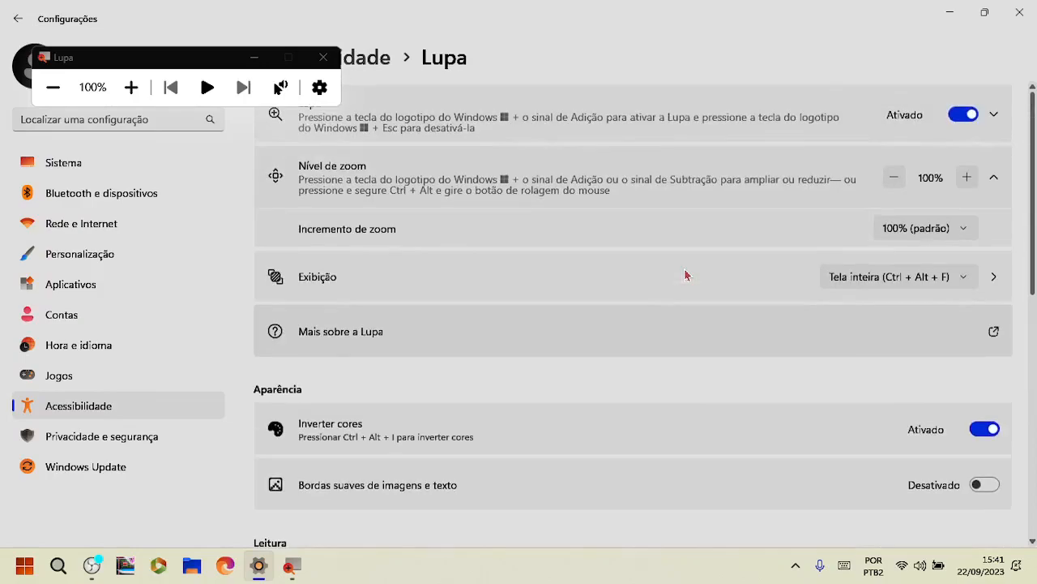
left_click(963, 114)
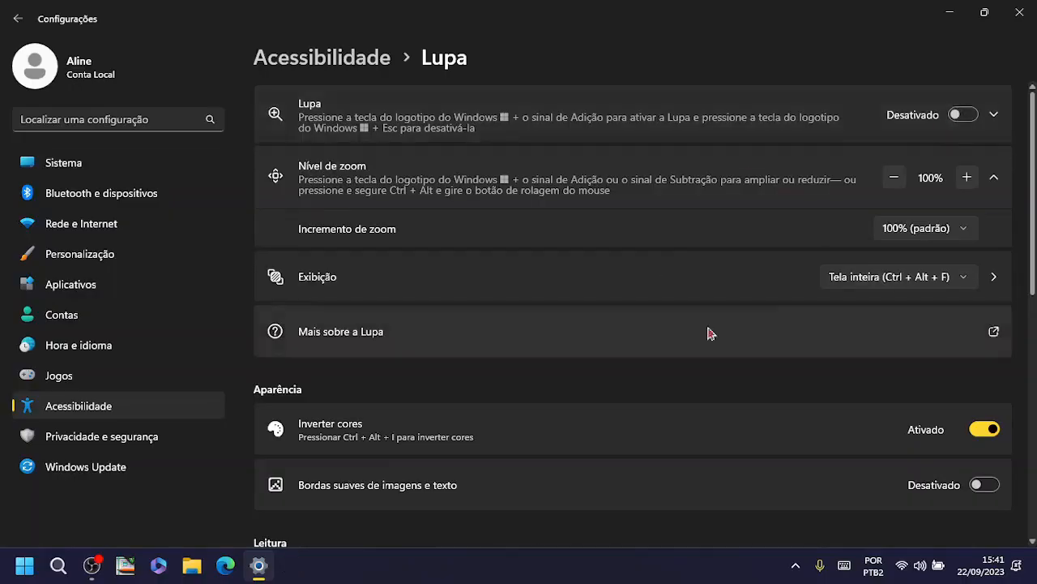
left_click(967, 118)
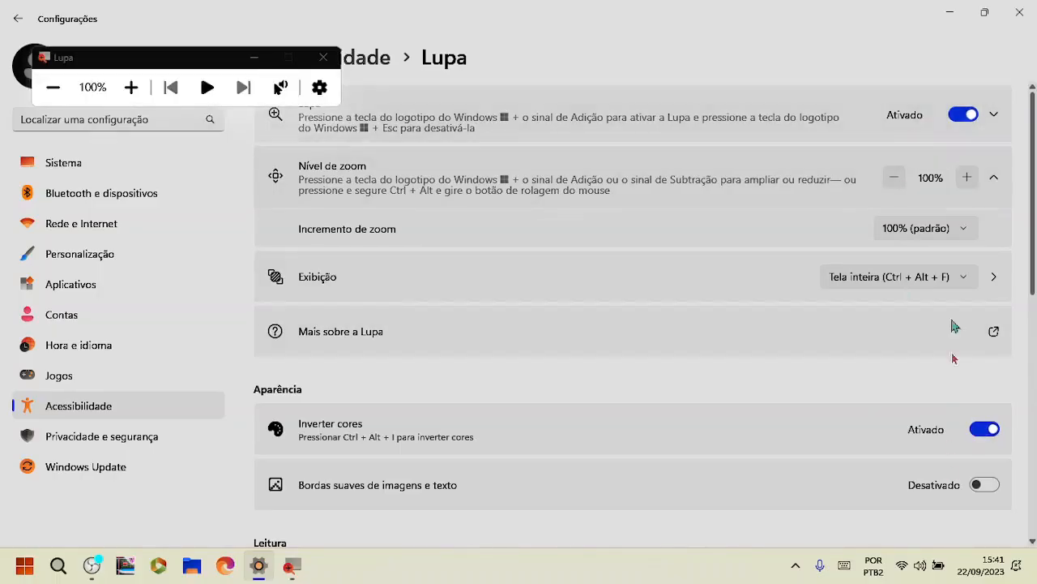
left_click(985, 428)
Step: Review the remaining Lupa settings and open the Filtros de cor accessibility settings
scroll(741, 433, "down", 3)
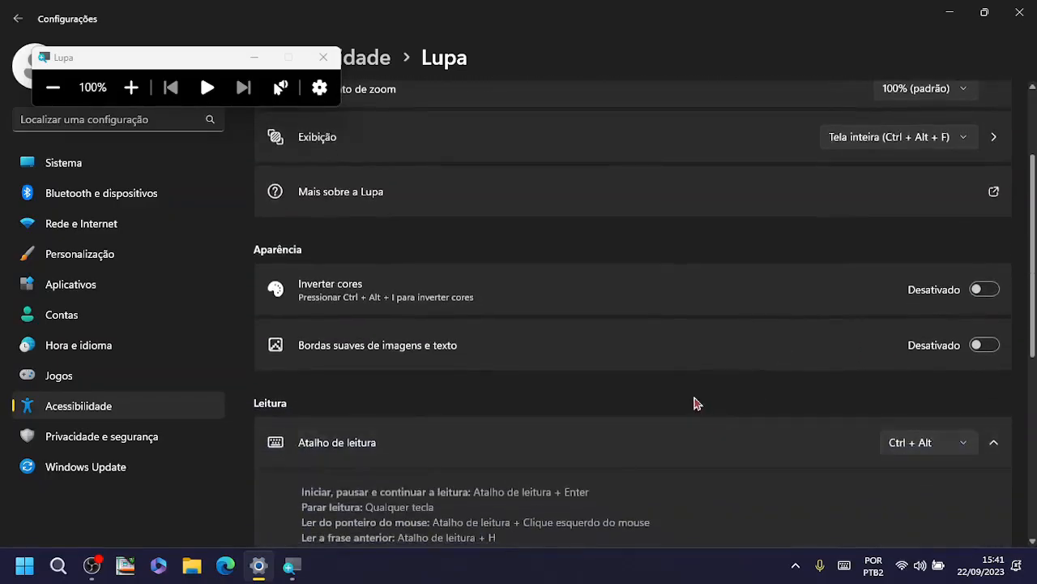
scroll(695, 403, "down", 1)
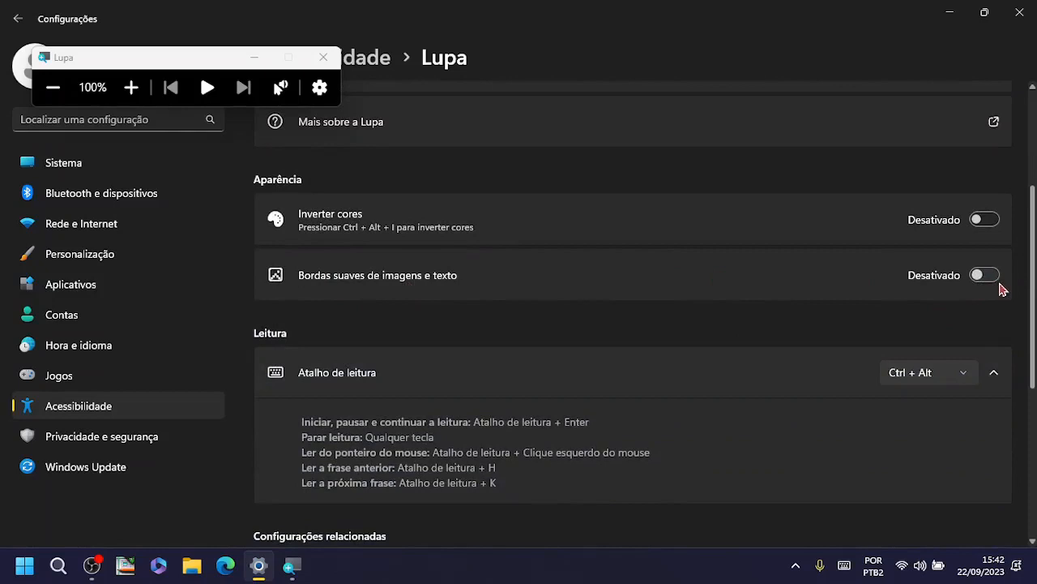
scroll(1002, 290, "down", 3)
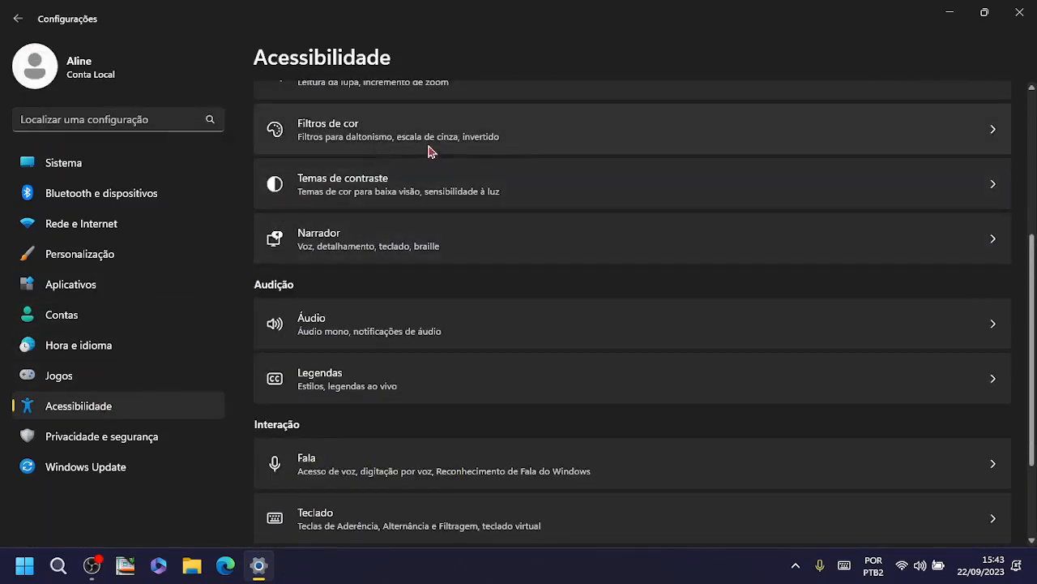
scroll(451, 156, "up", 2)
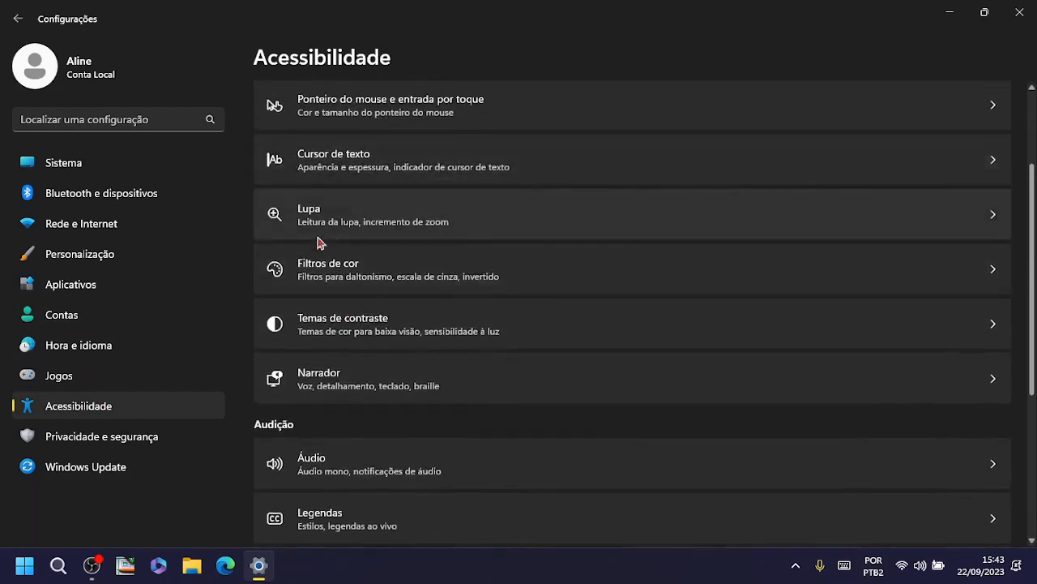
left_click(347, 268)
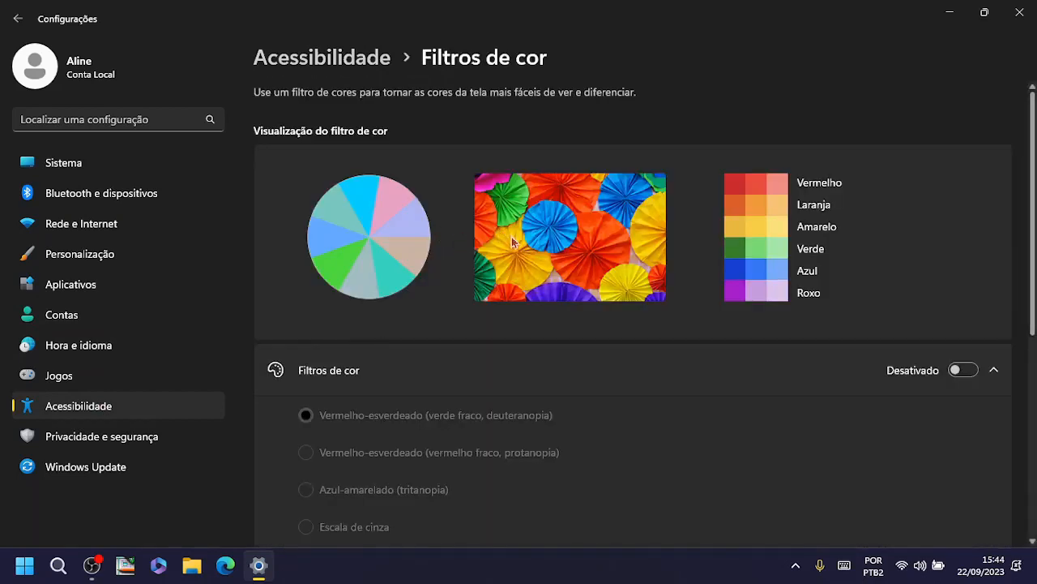
Step: Look through the color filter options and turn on Filtros de cor
scroll(513, 241, "down", 3)
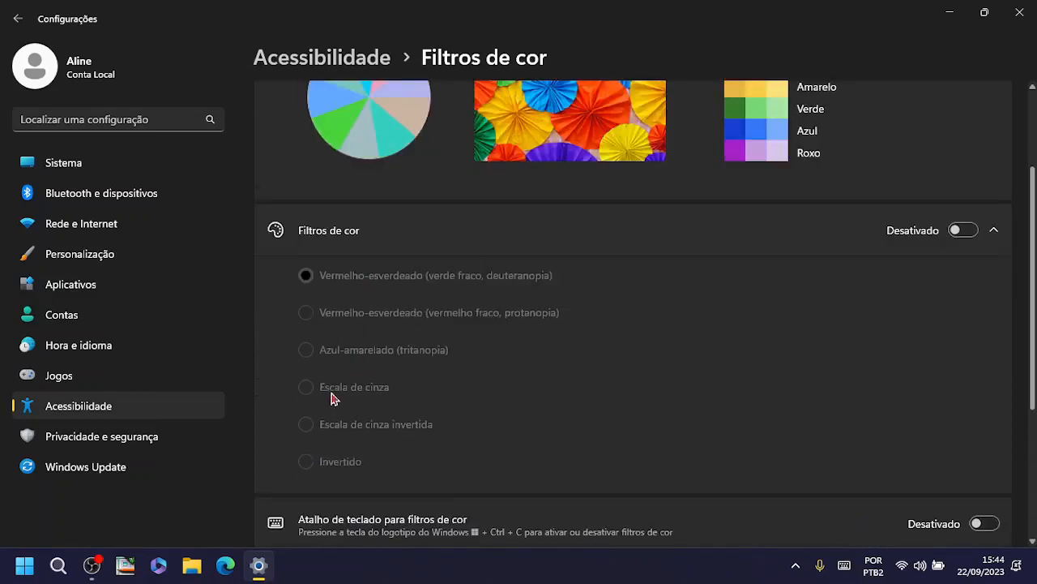
scroll(331, 398, "down", 2)
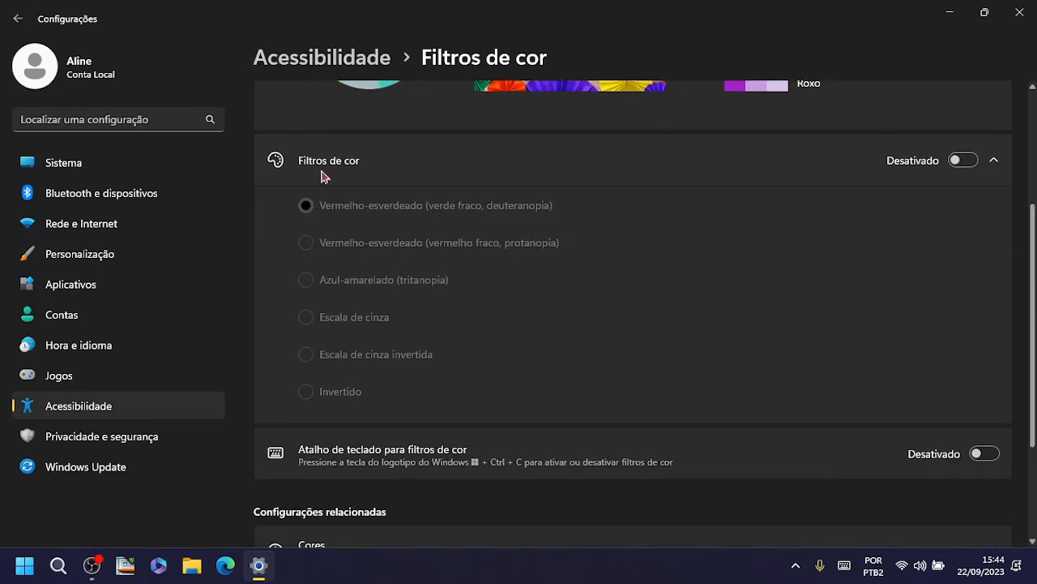
scroll(672, 252, "down", 3)
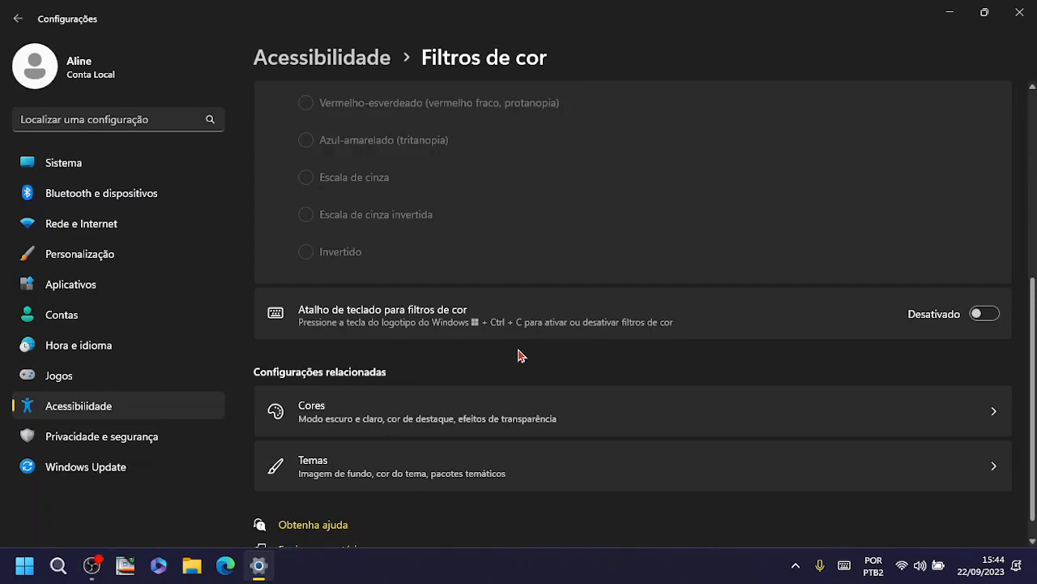
scroll(521, 355, "up", 3)
left_click(978, 204)
scroll(430, 227, "up", 3)
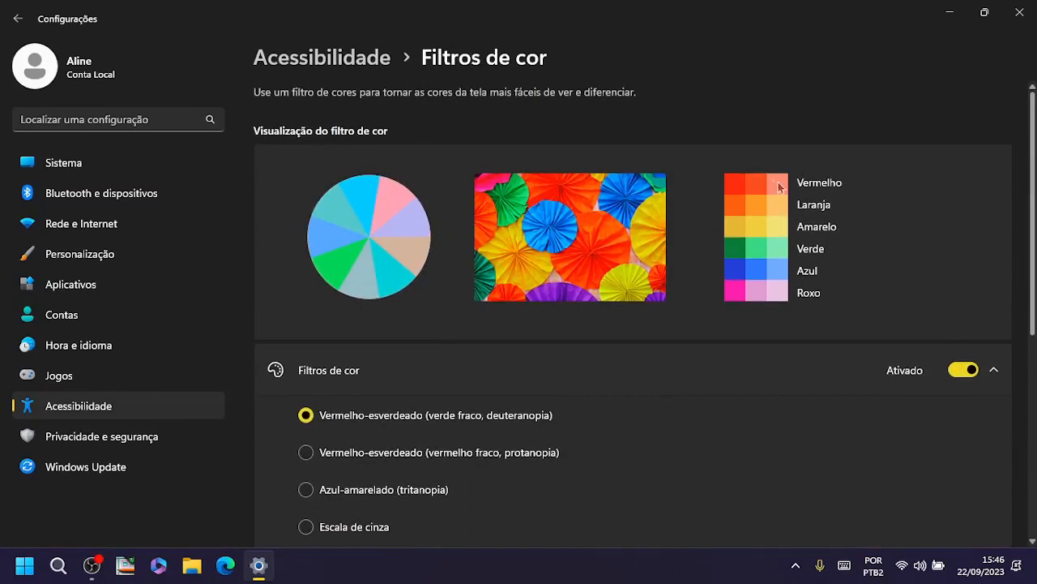
Step: Preview each color filter from Vermelho-esverdeado (vermelho fraco, protanopia) through Invertido, and reselect Vermelho-esverdeado (verde fraco, deuteranopia)
left_click(307, 455)
left_click(306, 491)
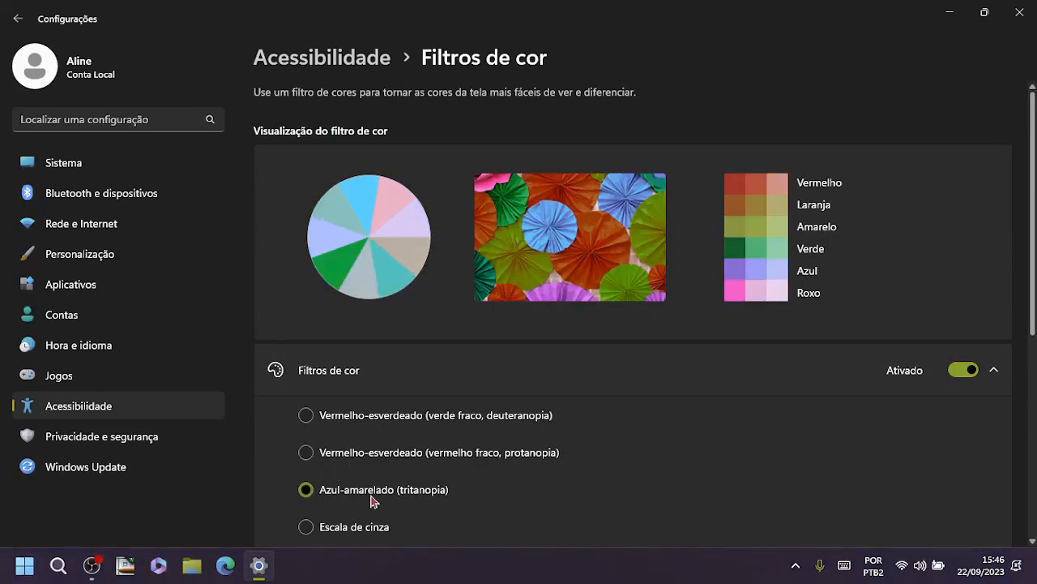
scroll(370, 499, "down", 1)
left_click(326, 467)
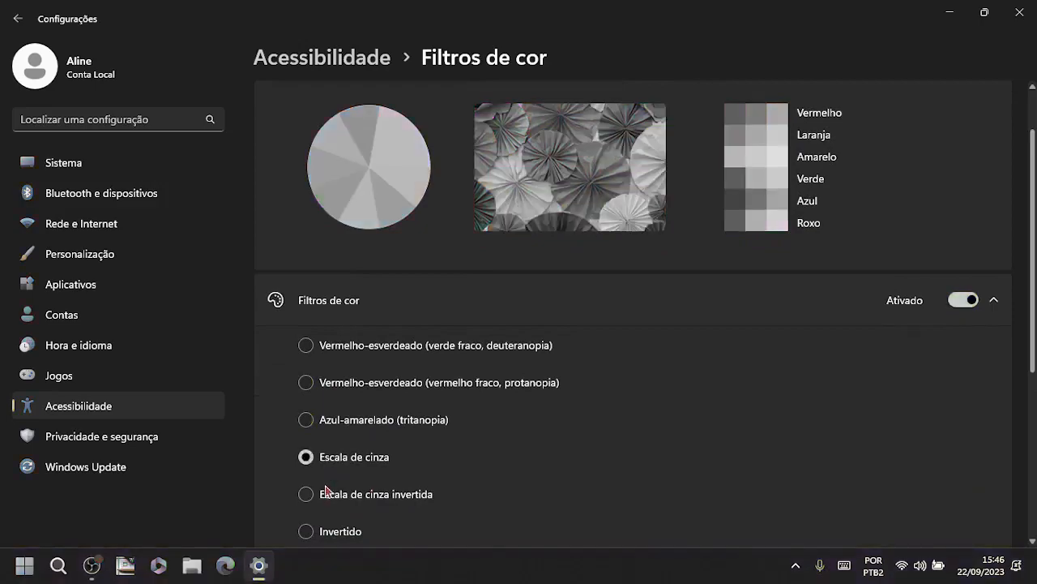
left_click(326, 500)
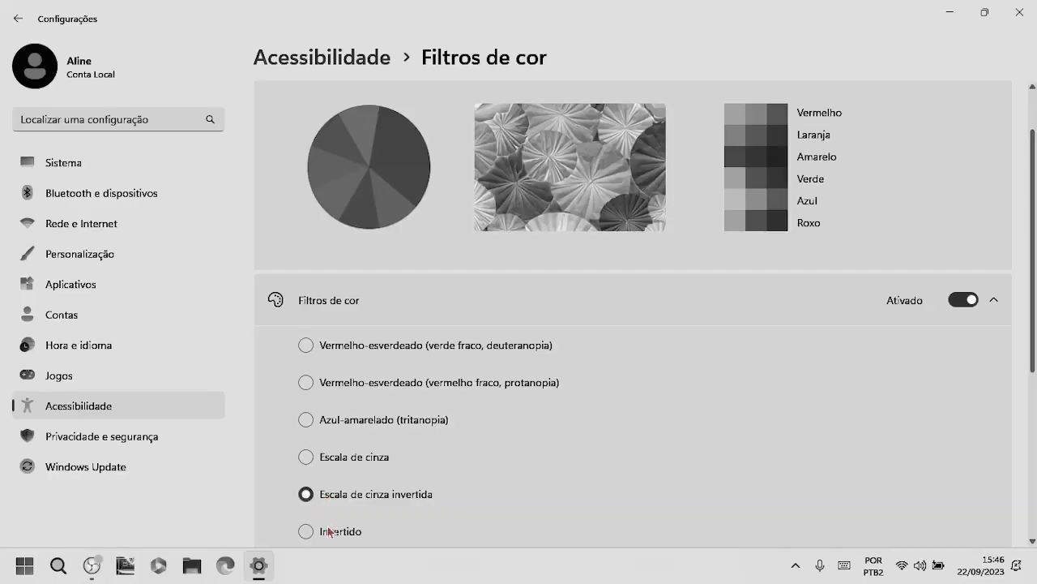
left_click(330, 533)
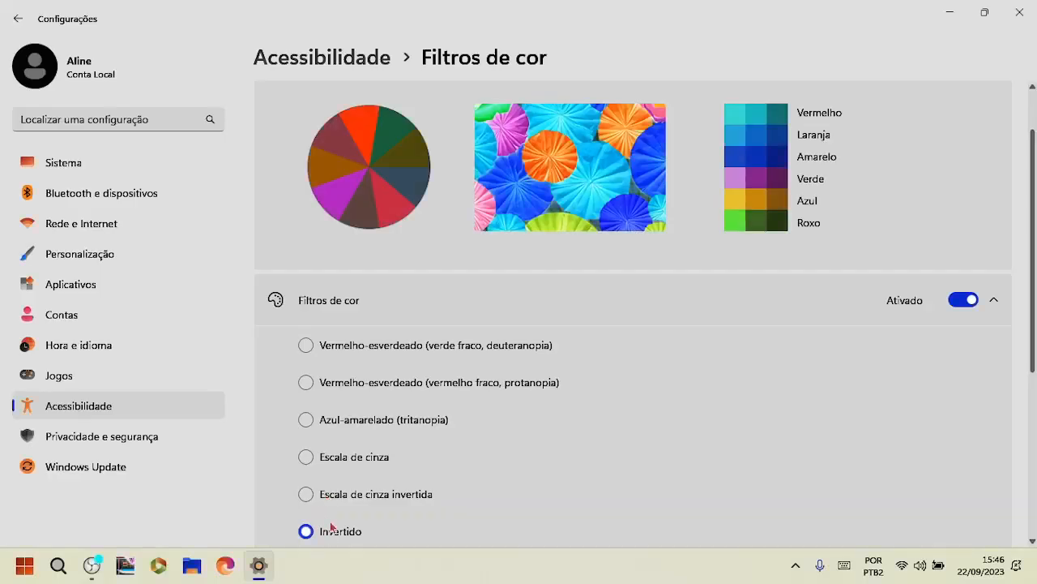
left_click(376, 353)
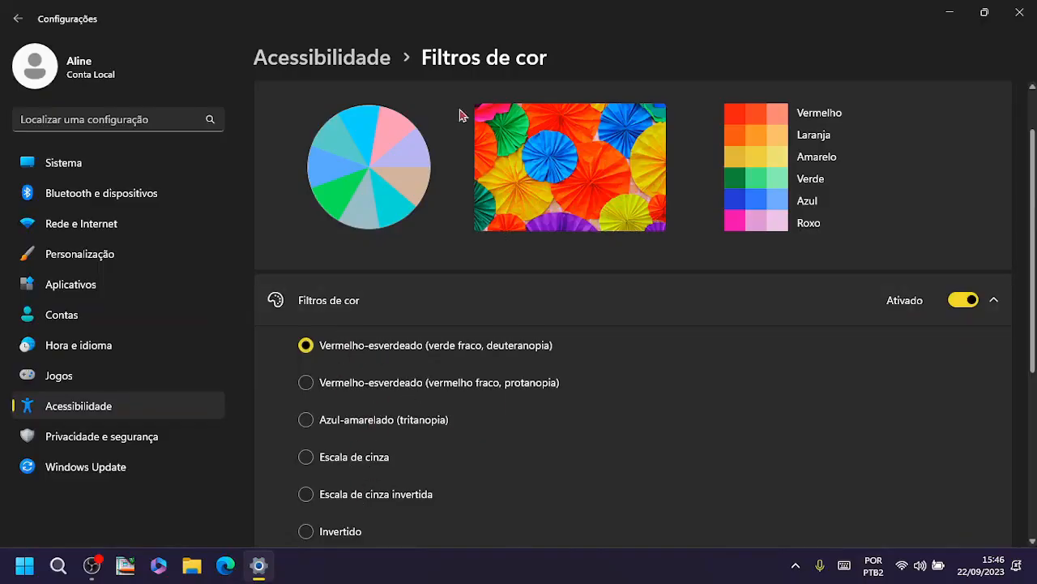
Step: Return to the Acessibilidade overview and open the Temas de contraste settings
left_click(370, 57)
scroll(330, 408, "down", 2)
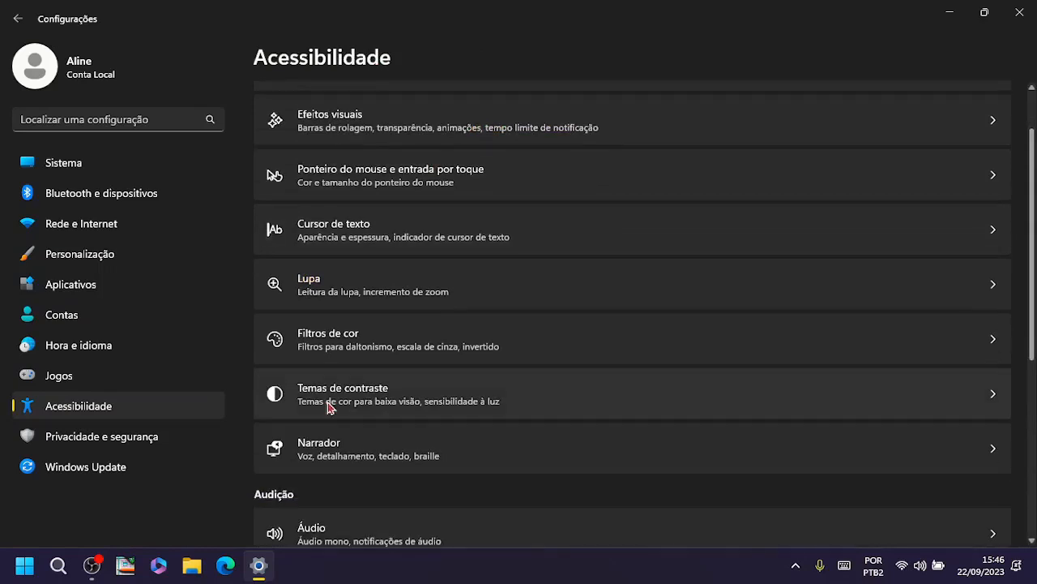
left_click(402, 405)
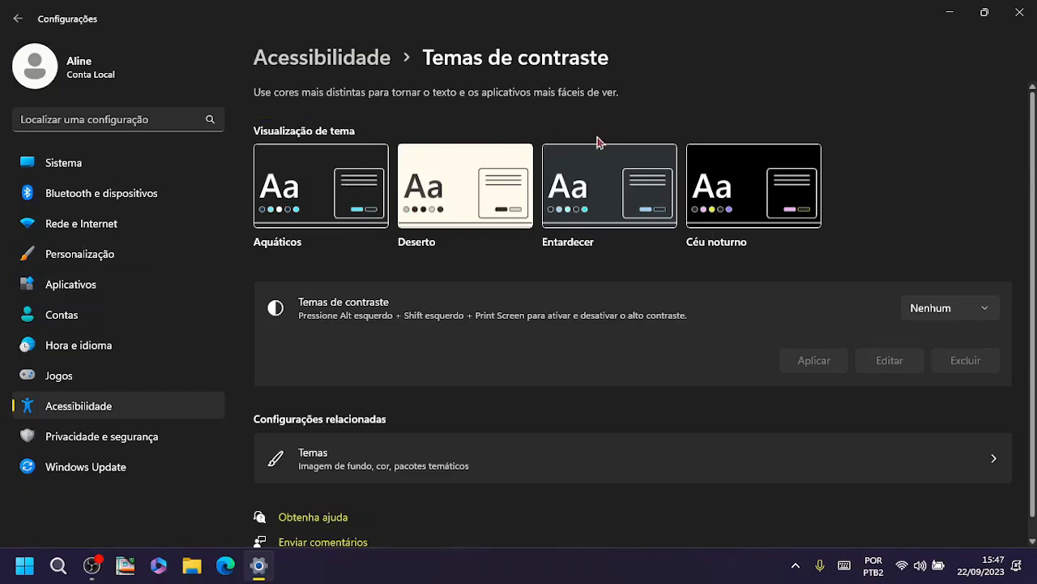
Step: Apply the Aquáticos contrast theme and open it for editing
left_click(932, 306)
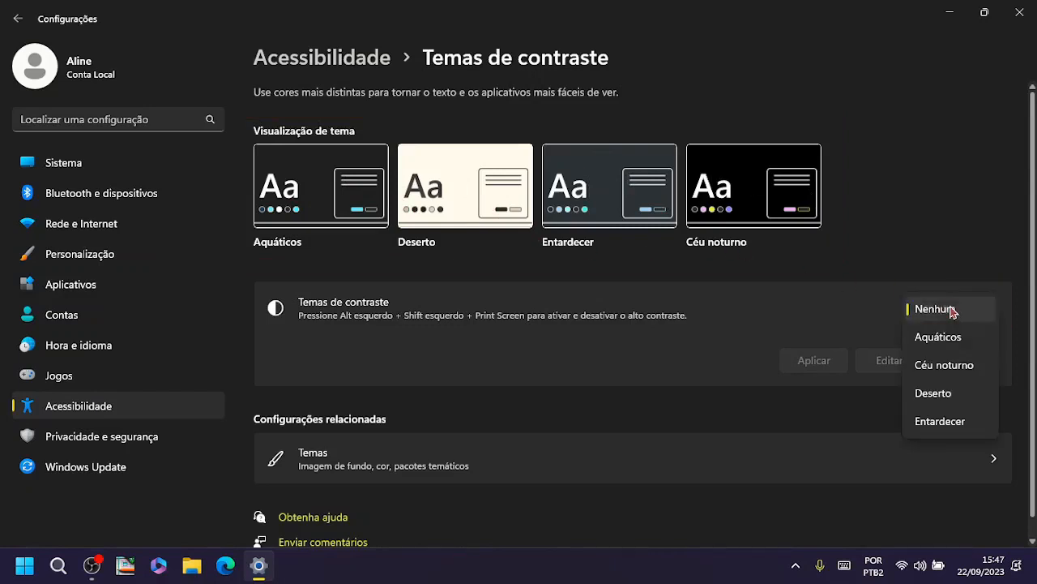
left_click(953, 345)
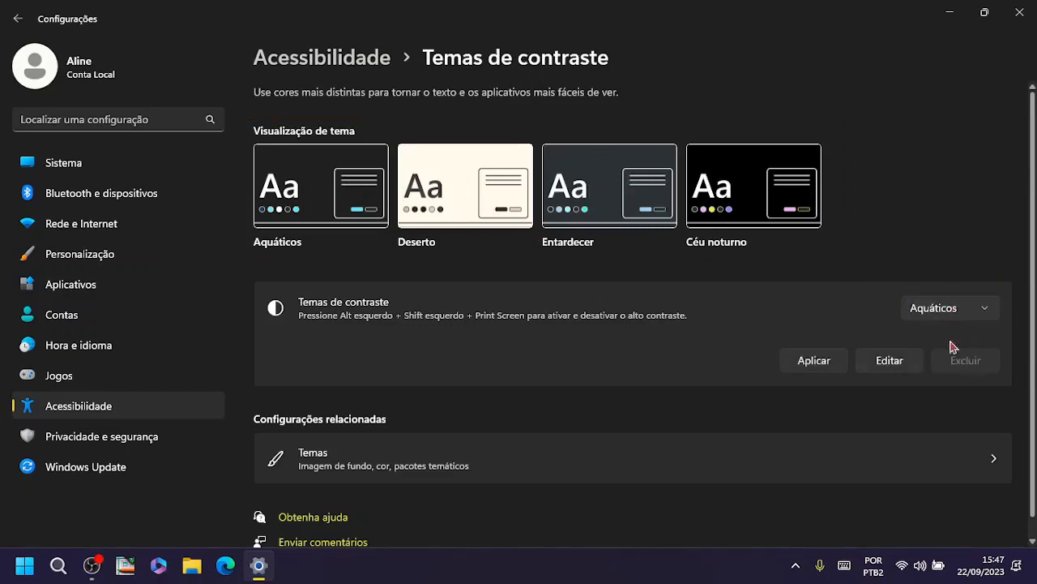
left_click(812, 361)
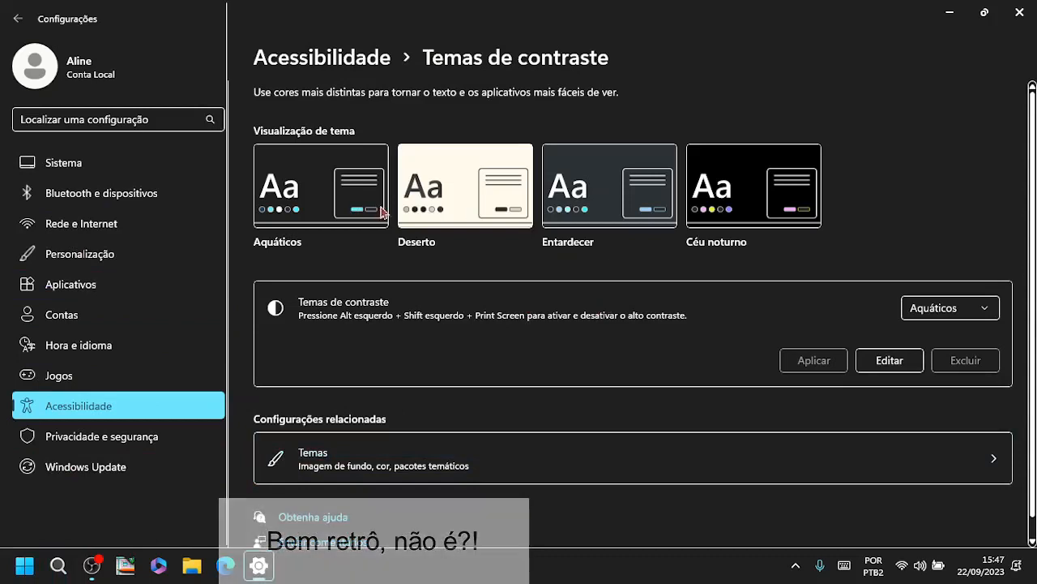
left_click(889, 359)
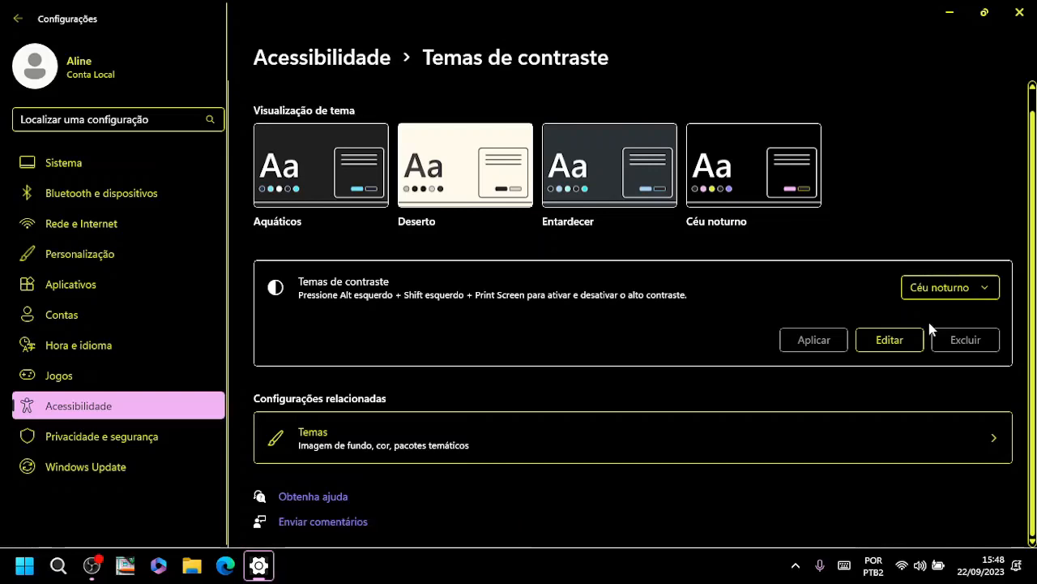
Step: Set the contrast theme to Nenhum, apply it and check the desktop before returning to Configurações
left_click(948, 289)
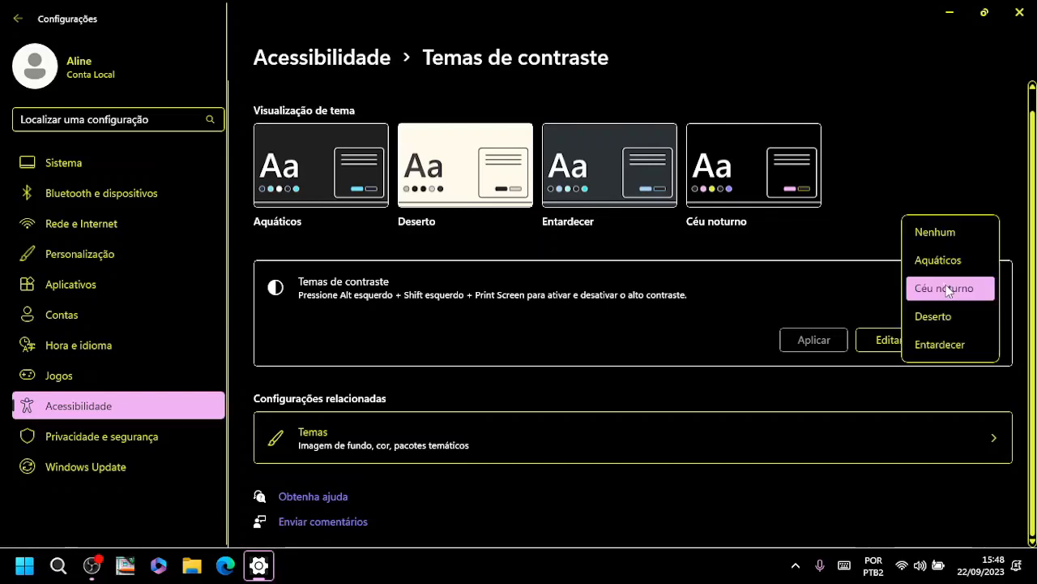
left_click(943, 234)
left_click(835, 343)
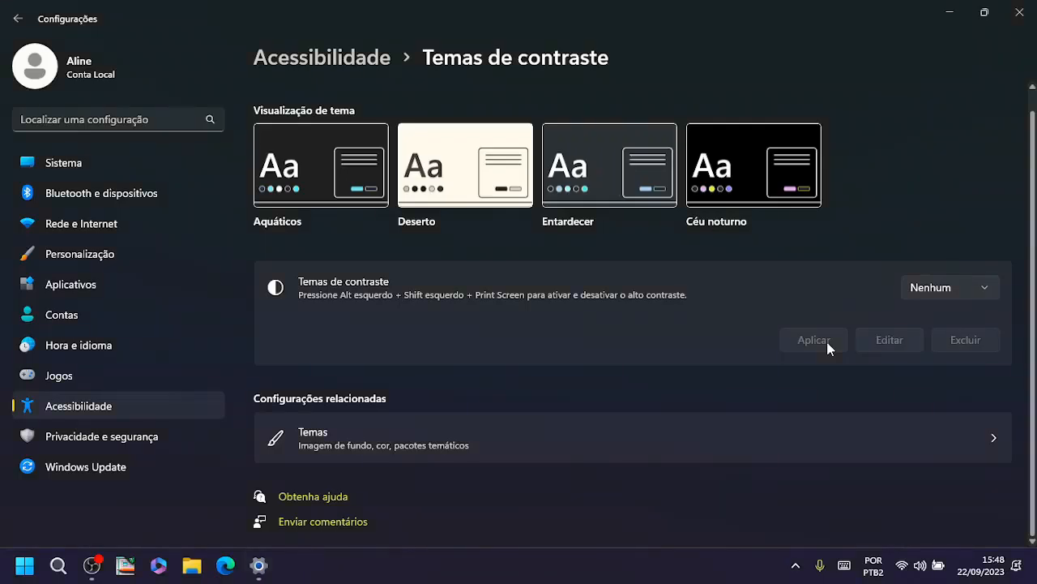
left_click(949, 16)
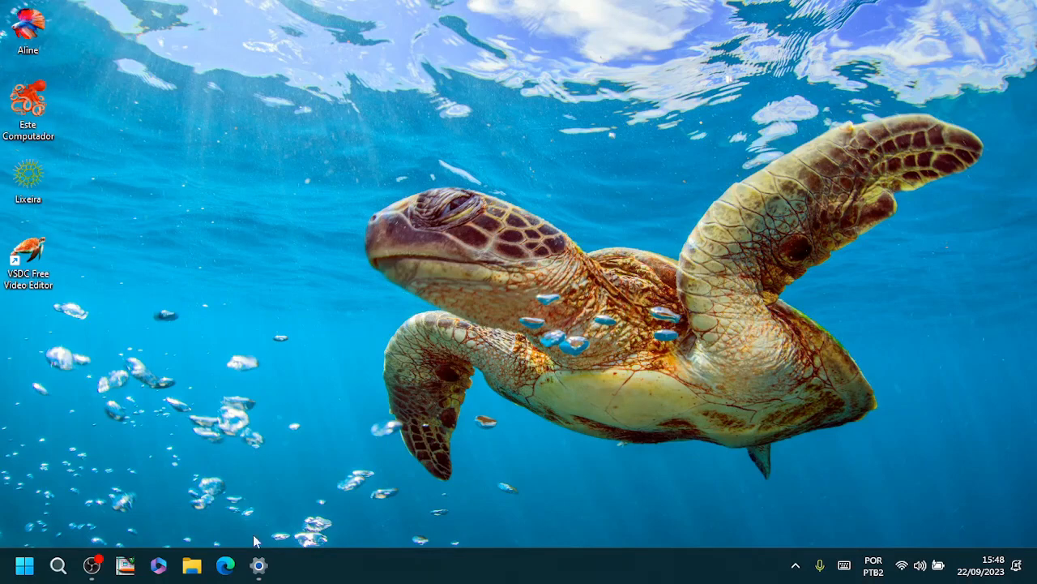
left_click(258, 567)
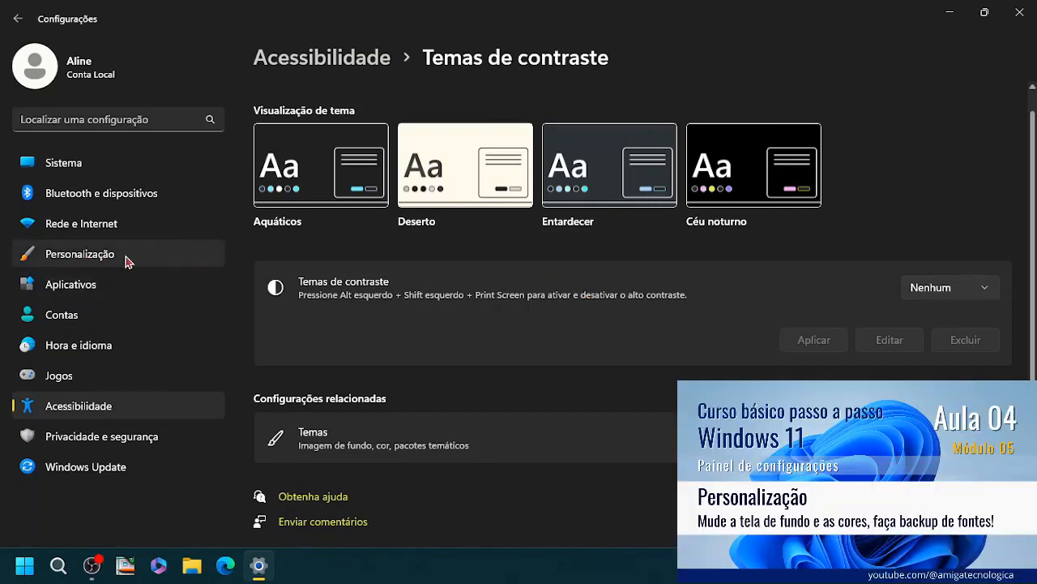
Step: Return to the Acessibilidade overview, open the Narrador settings and expand the Narrador startup options
left_click(318, 74)
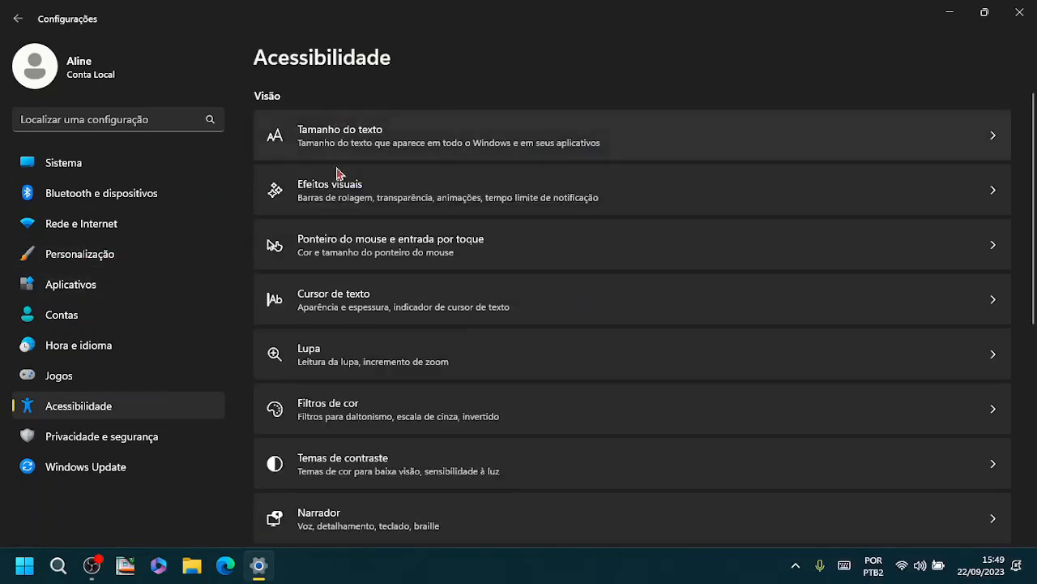
scroll(381, 377, "down", 2)
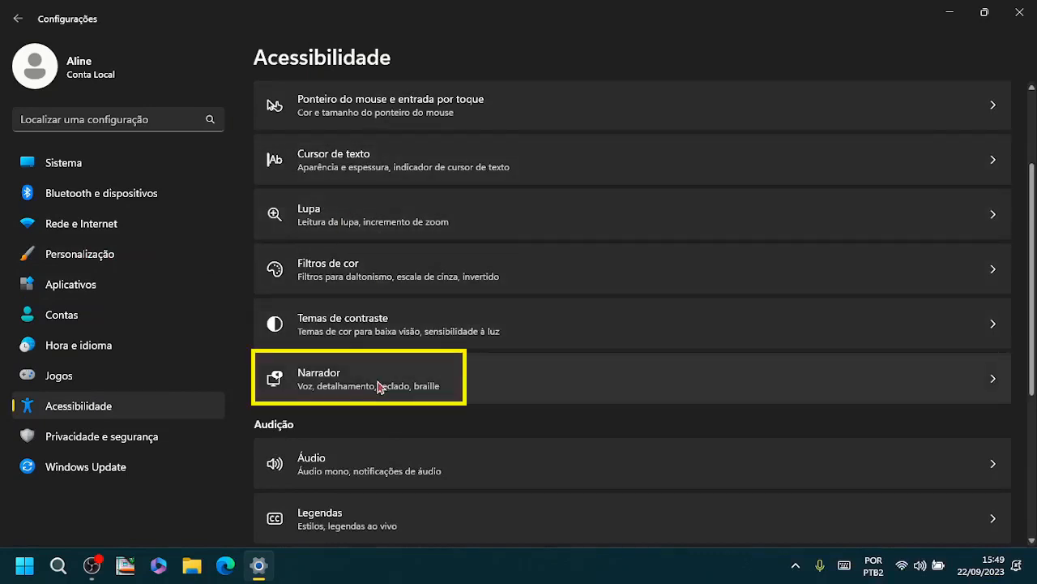
left_click(331, 379)
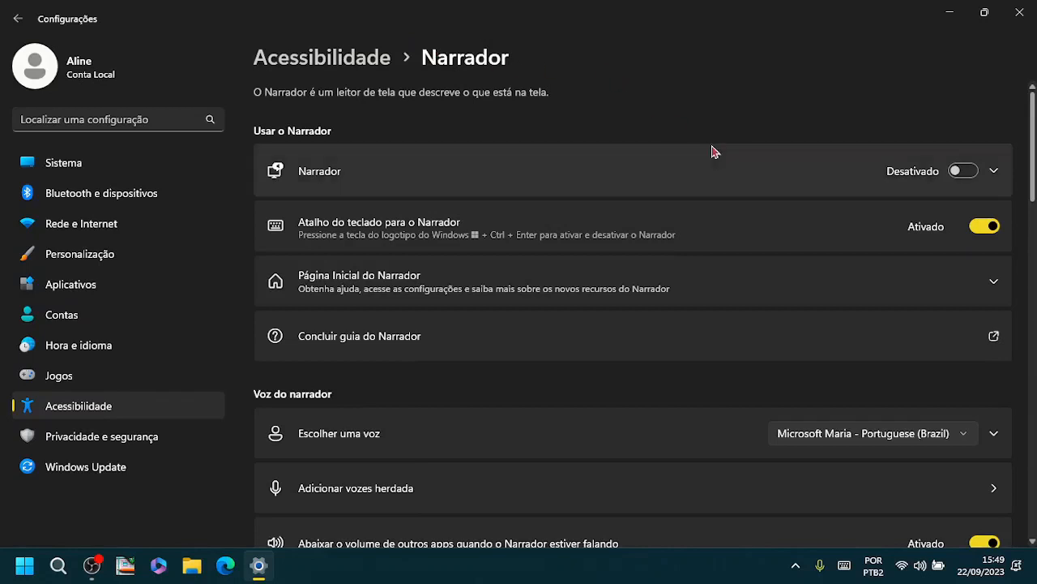
left_click(681, 161)
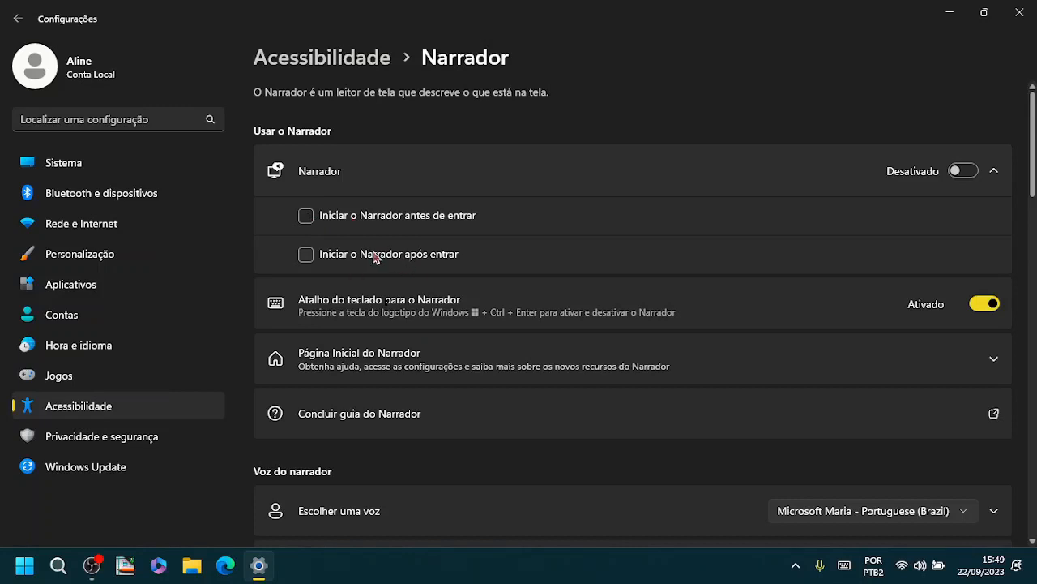
Step: Turn on Ler e interagir com a tela usando o mouse for the Narrador
scroll(454, 258, "down", 3)
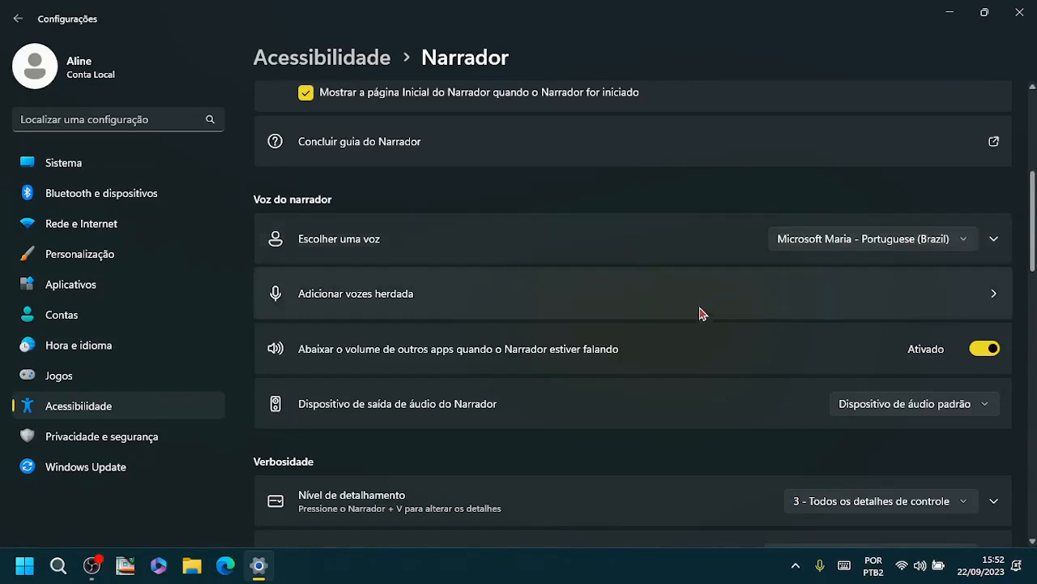
scroll(643, 435, "down", 2)
scroll(642, 435, "down", 1)
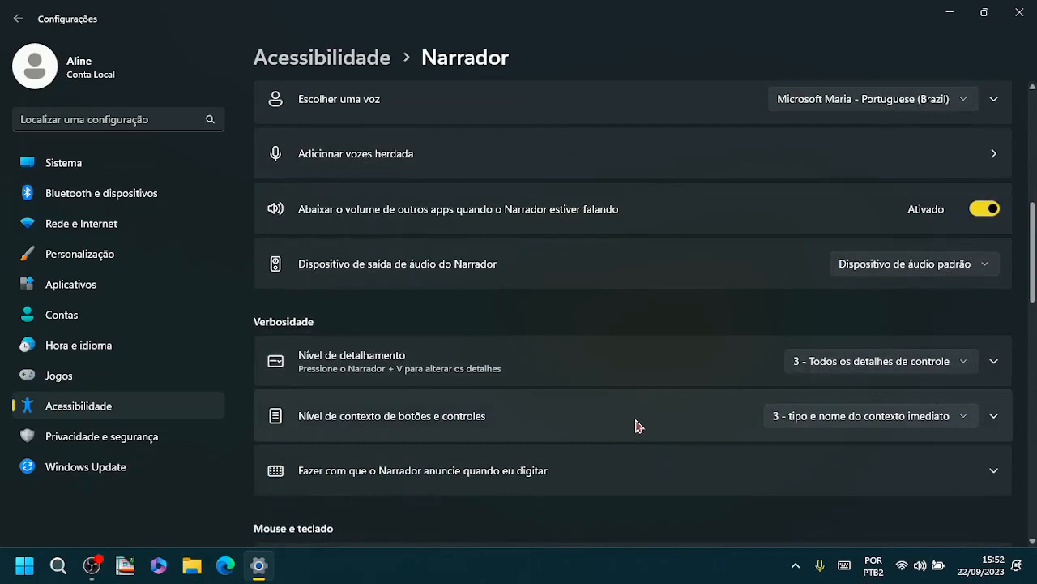
scroll(635, 424, "down", 2)
scroll(579, 373, "down", 2)
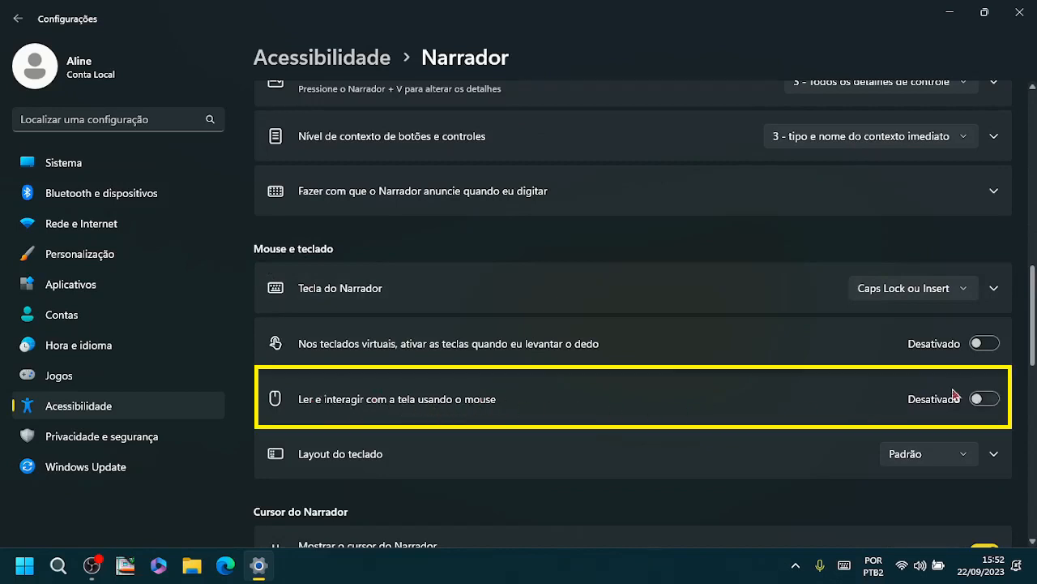
left_click(990, 399)
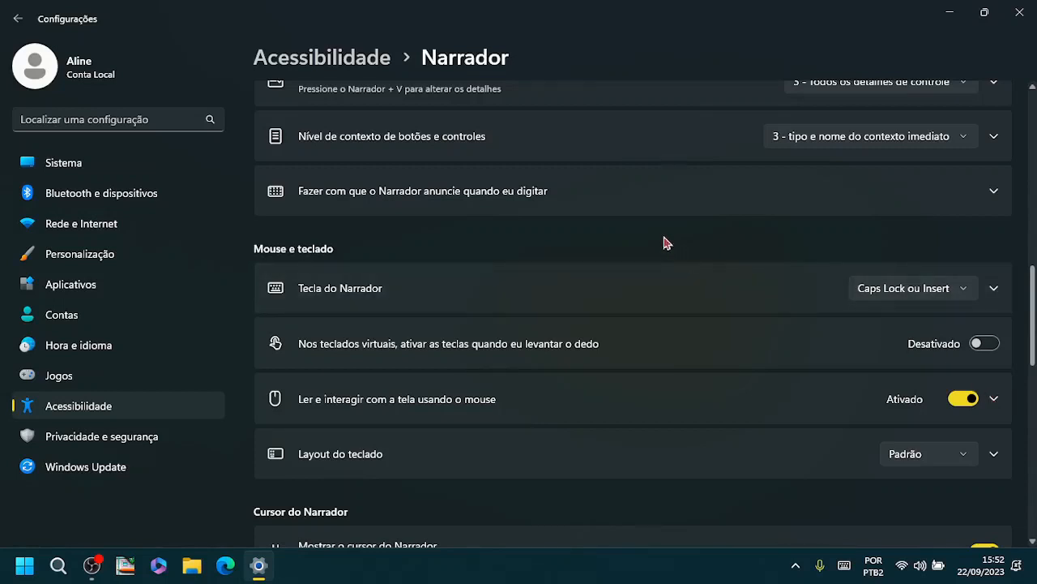
Step: Test the Narrador voice's Tom at its maximum and back near its minimum
scroll(665, 243, "up", 15)
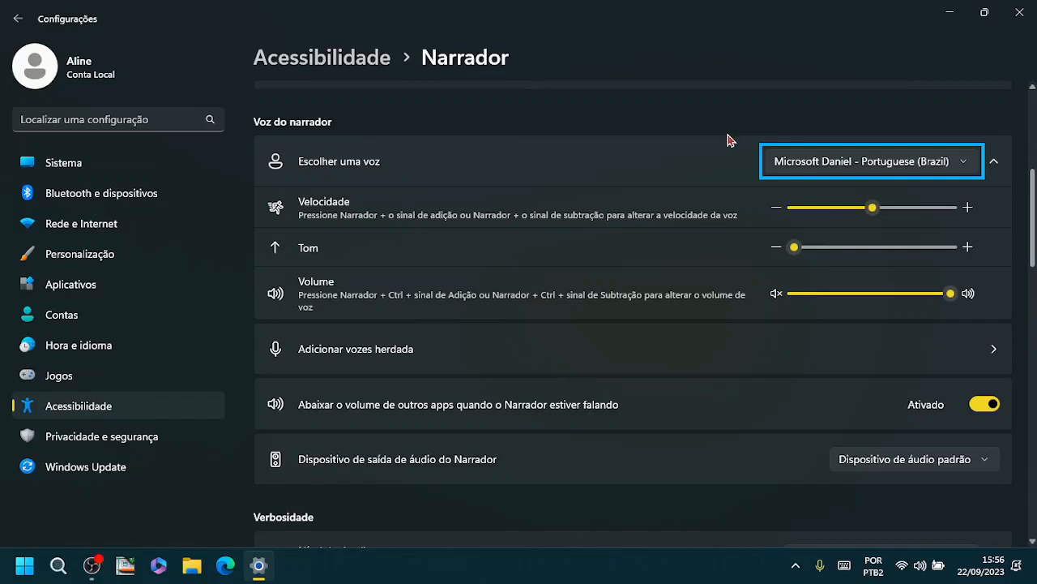
left_click(958, 252)
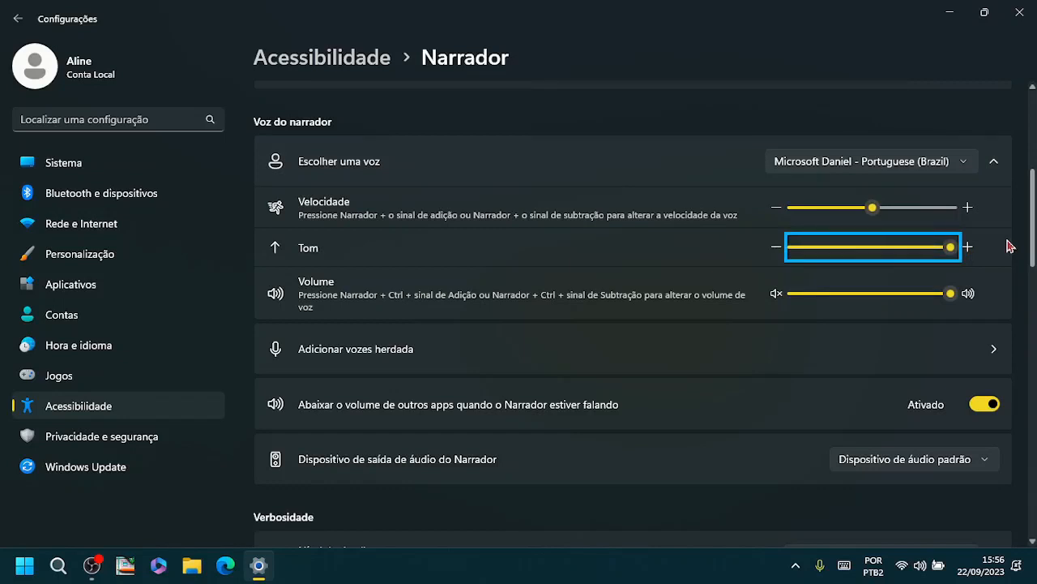
left_click(799, 253)
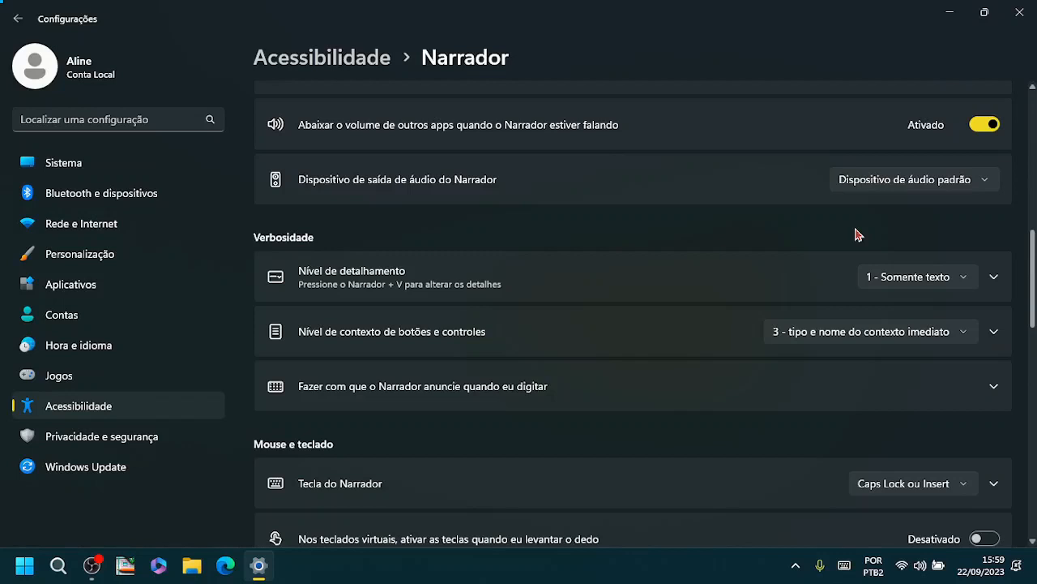
Step: Try the Nível de detalhamento options 1 - Somente texto, 2 - Alguns detalhes de controle and 3 - Todos os detalhes de controle
left_click(897, 277)
left_click(899, 288)
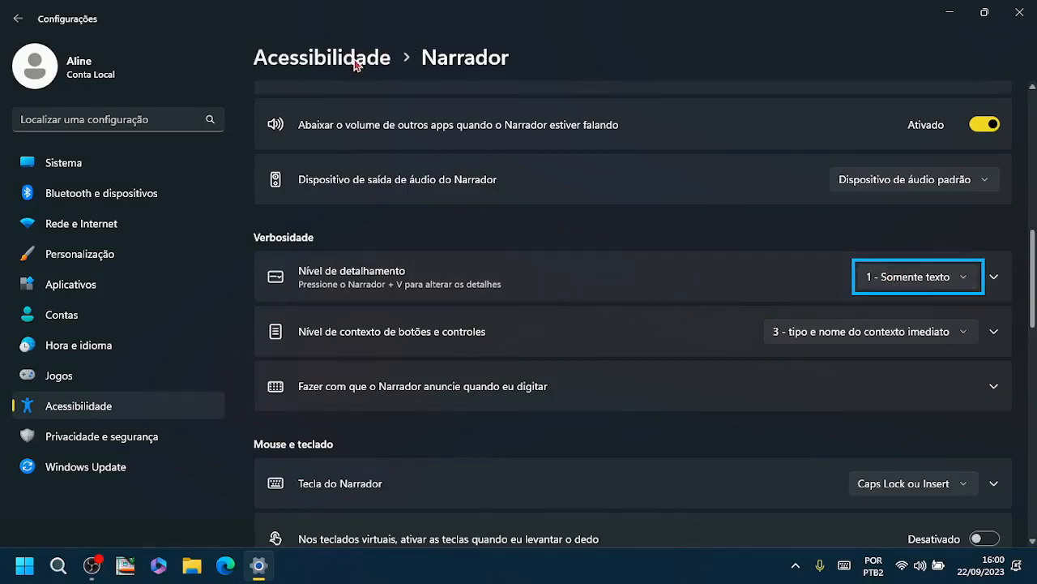
left_click(908, 277)
left_click(897, 307)
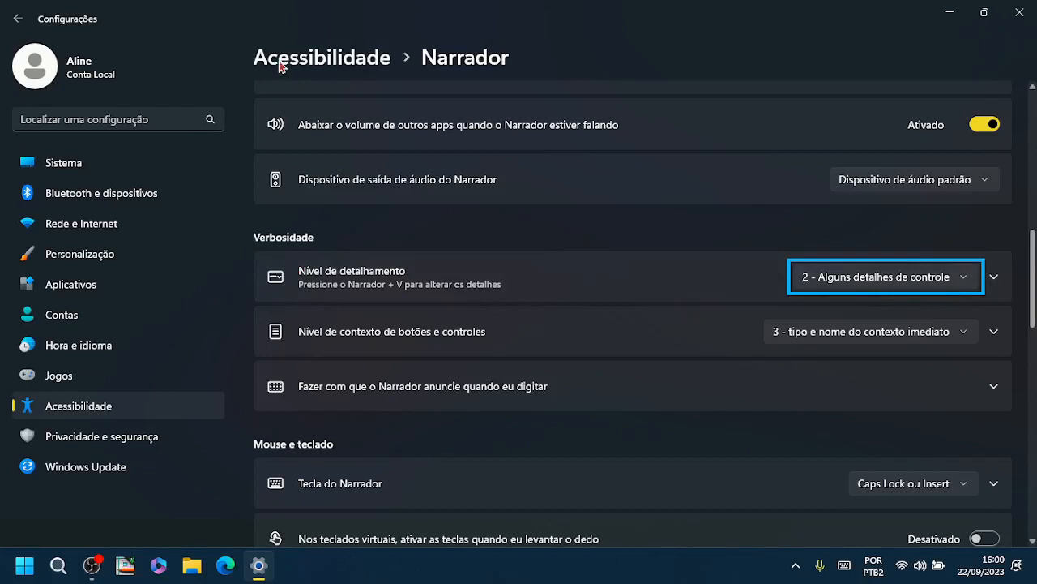
left_click(827, 277)
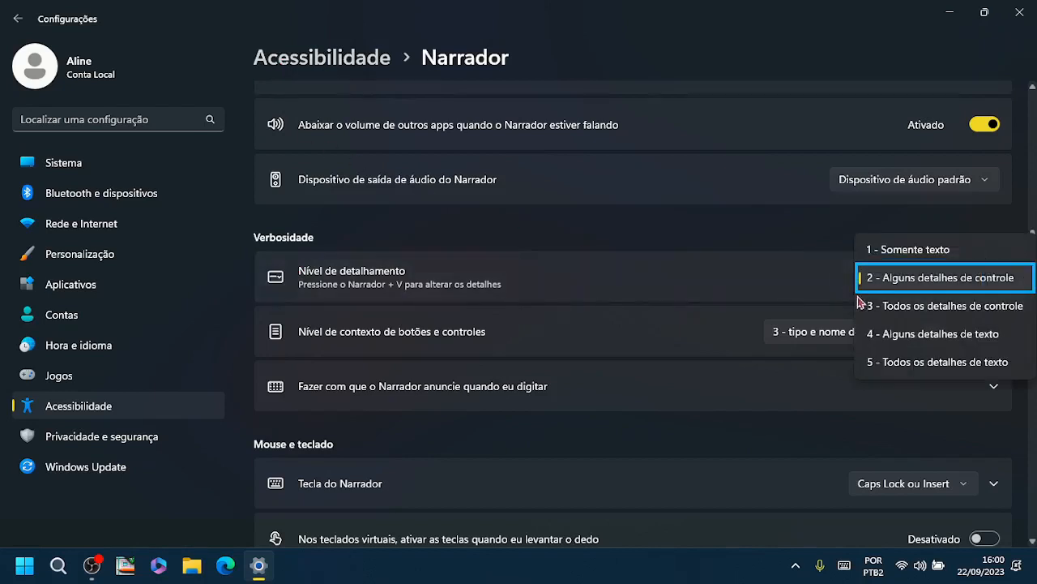
left_click(891, 308)
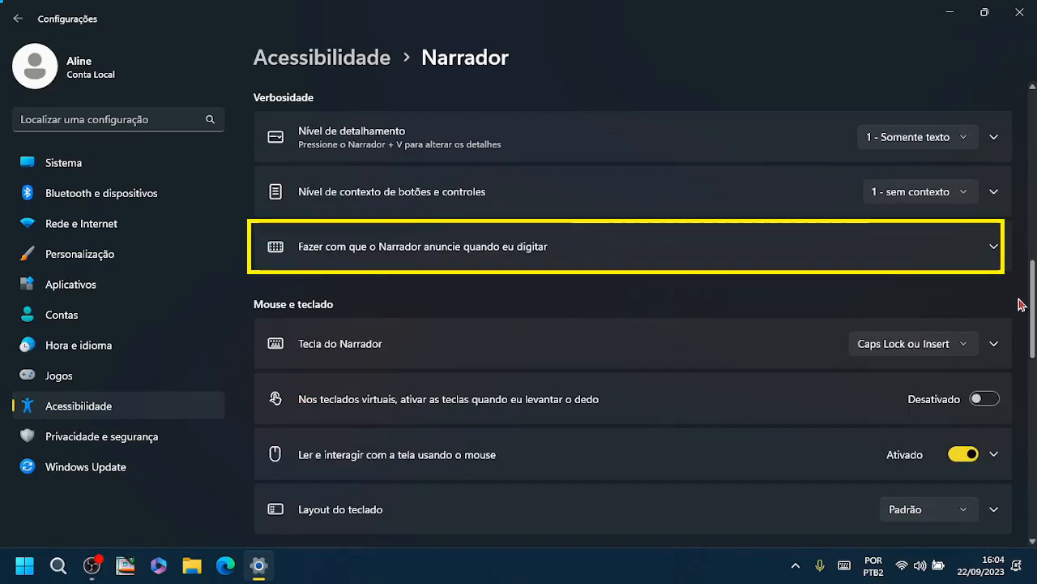
Step: Expand the options for what the Narrador announces while typing, and enter the letter j on the touch keyboard
key("Return")
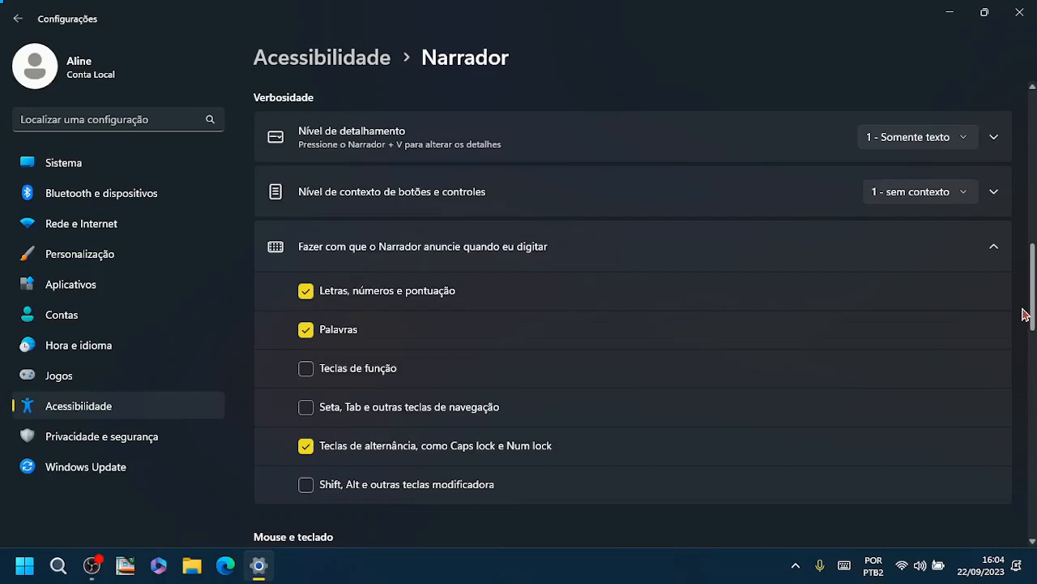
left_click(843, 565)
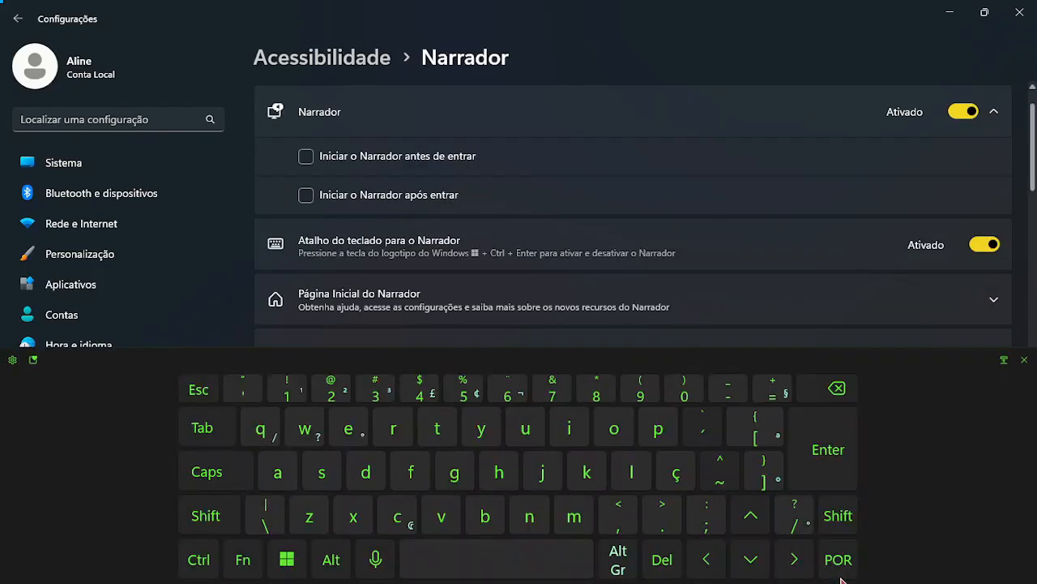
left_click(544, 473)
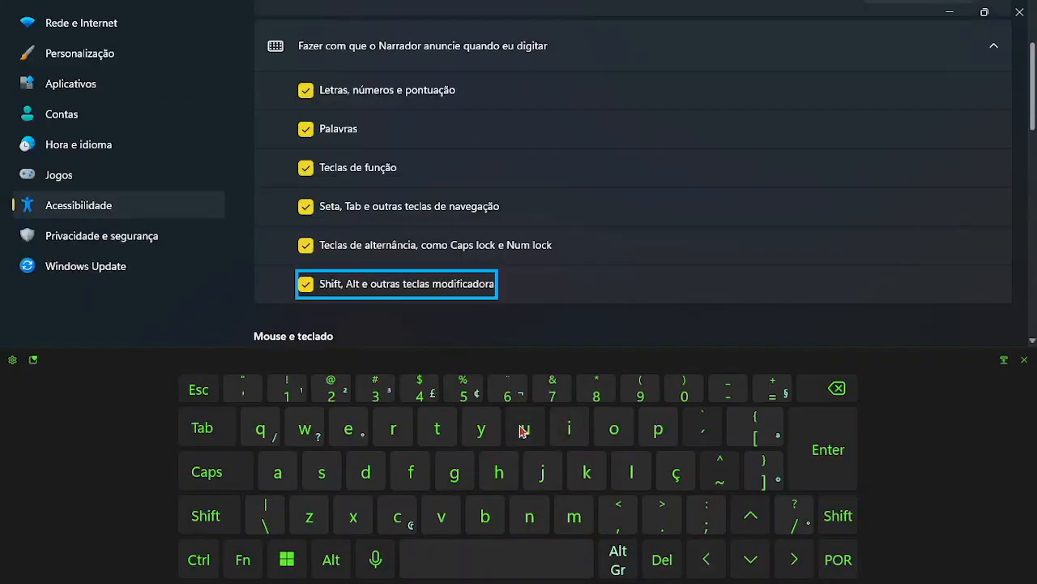
Step: Test the Narrador's typing announcements by entering y, t, r, f, g and a space on the touch keyboard
left_click(493, 433)
left_click(439, 434)
left_click(403, 431)
left_click(411, 486)
left_click(452, 487)
left_click(463, 562)
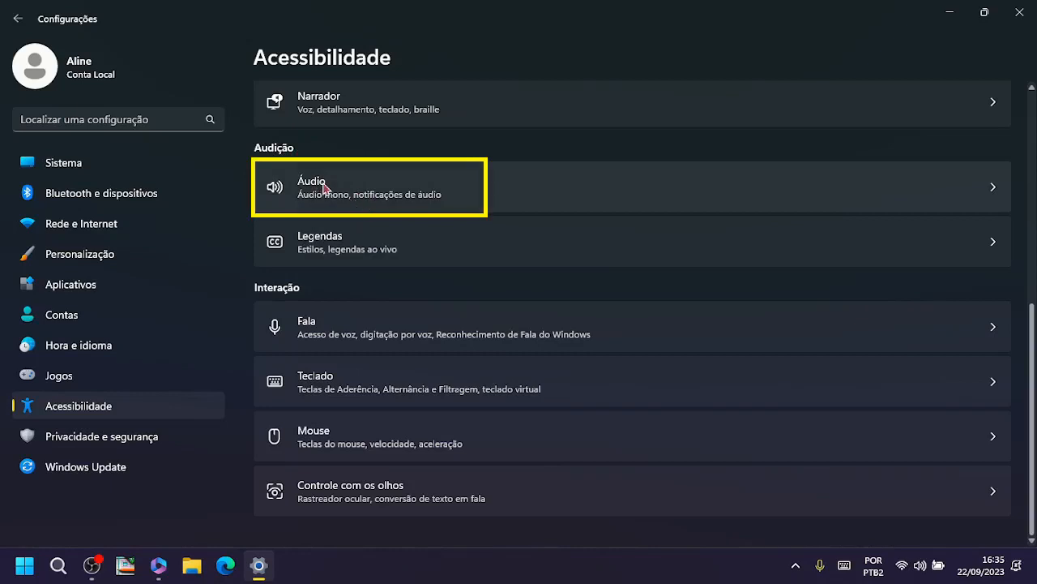
Step: Open the Áudio settings and look through the options for Piscar minha tela durante as notificações de áudio
left_click(320, 187)
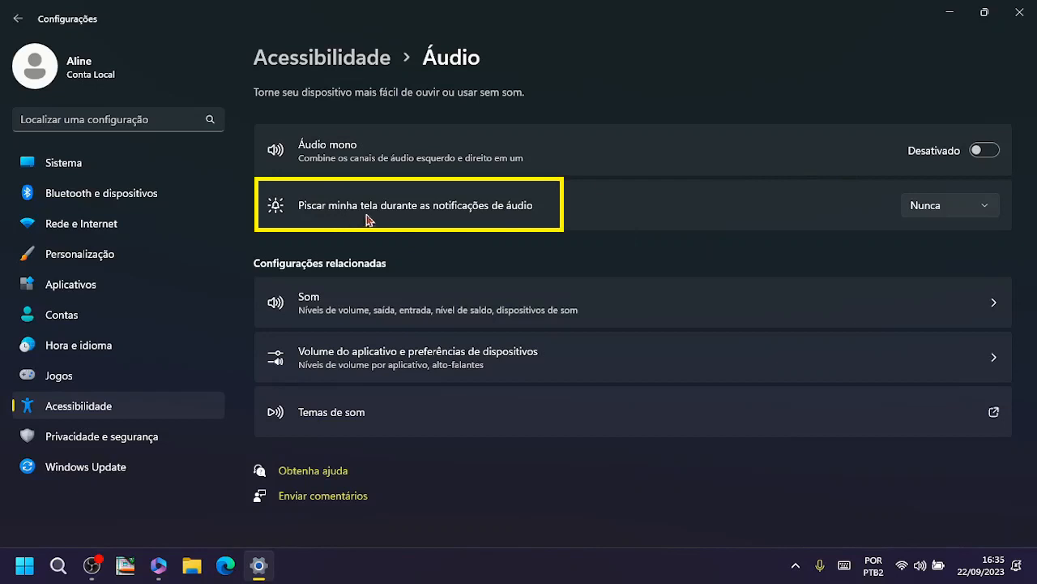
left_click(922, 210)
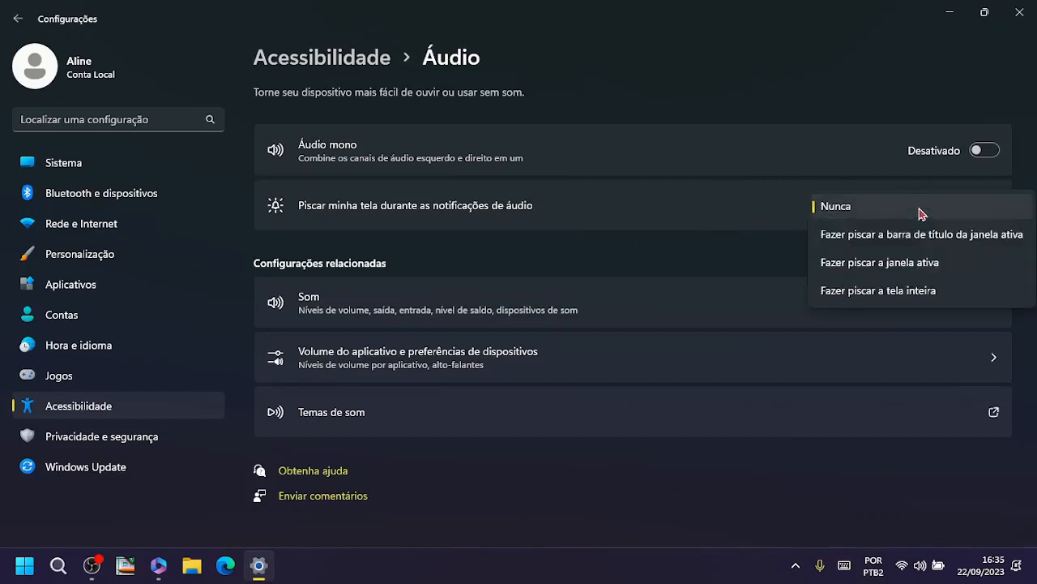
left_click(747, 212)
Step: Return to the Acessibilidade overview, open the Teclado settings and review the virtual keyboard and PrintScreen options
left_click(363, 64)
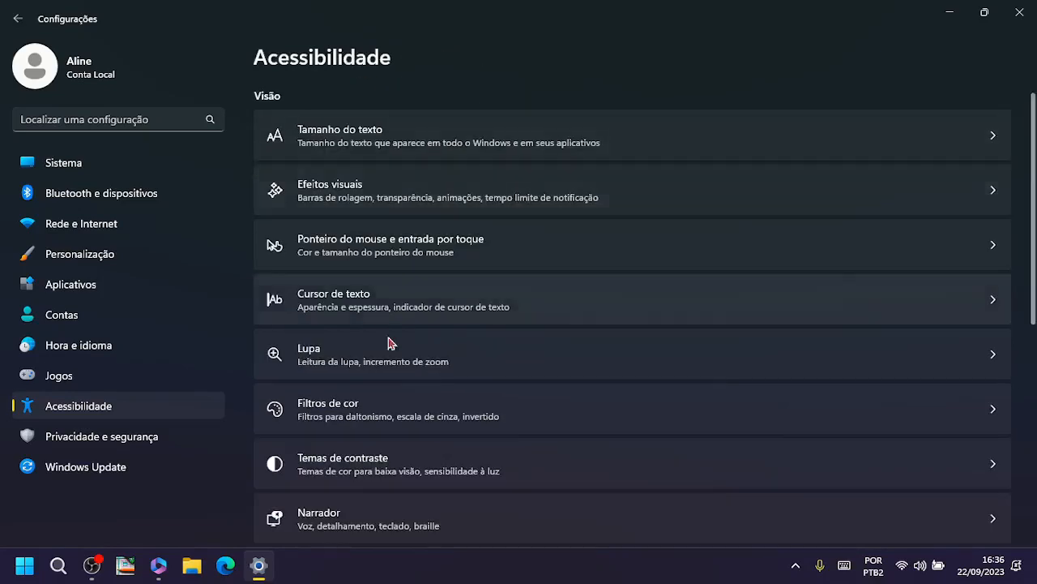
scroll(389, 343, "down", 5)
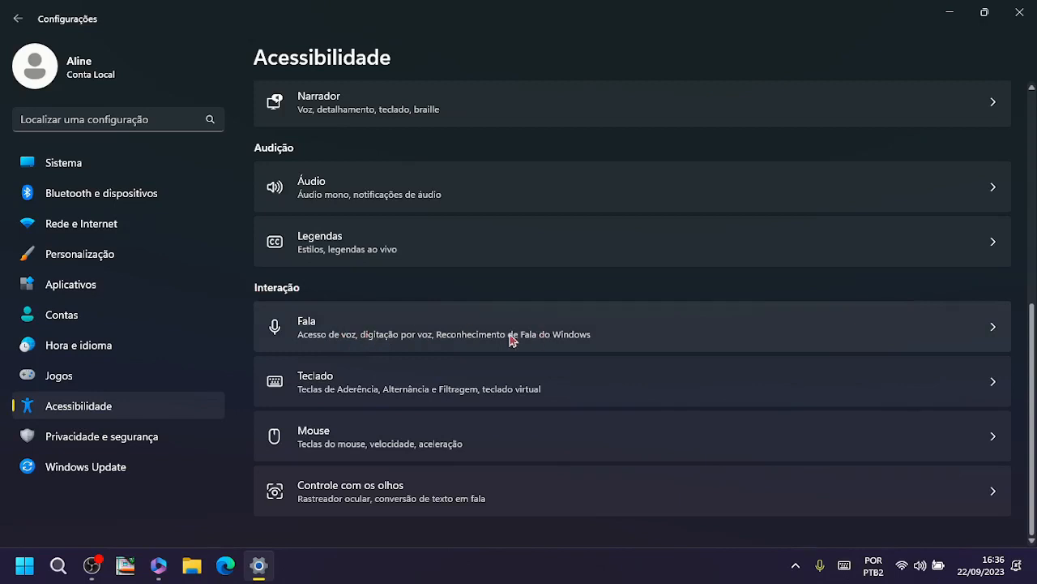
left_click(356, 387)
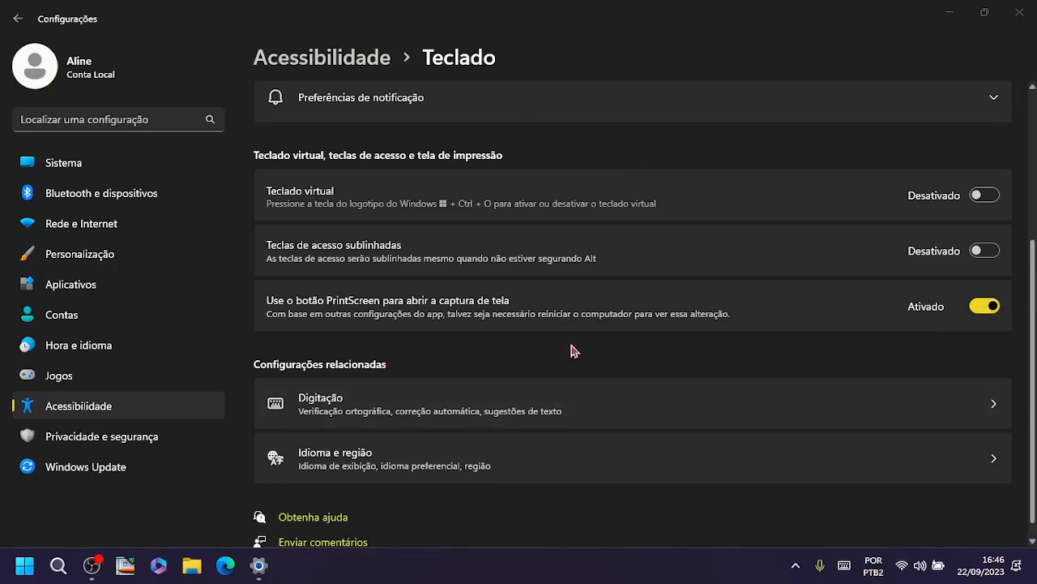
scroll(648, 345, "up", 1)
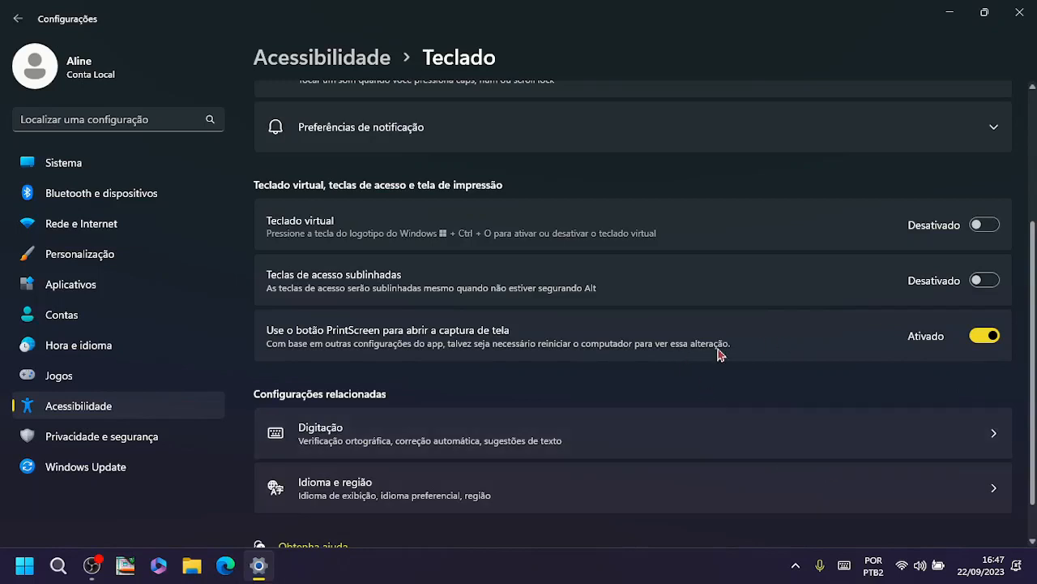
Step: Return to the Acessibilidade overview and open the Mouse settings under Interação
left_click(101, 407)
scroll(263, 356, "down", 5)
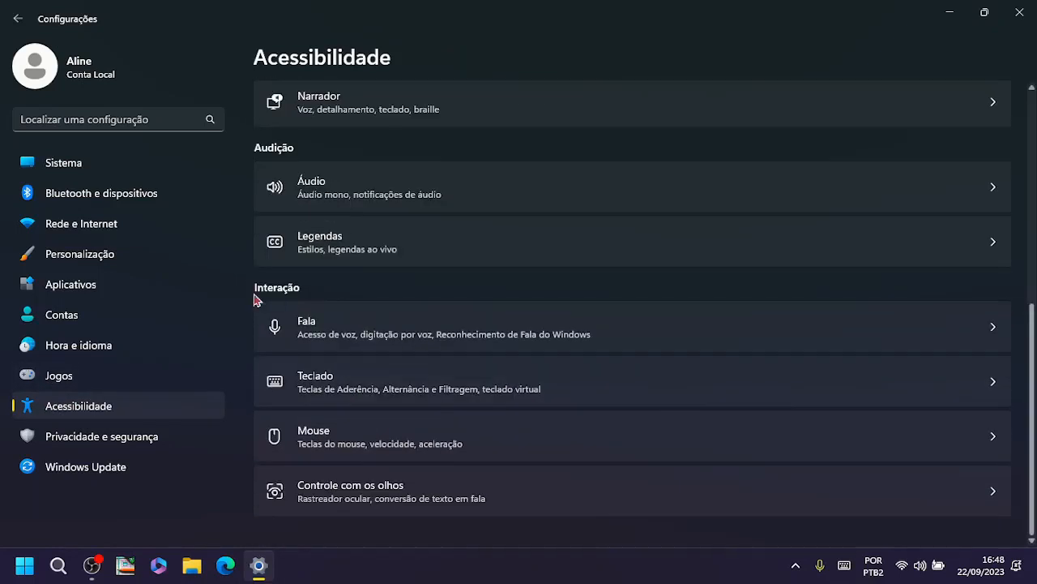
left_click(354, 447)
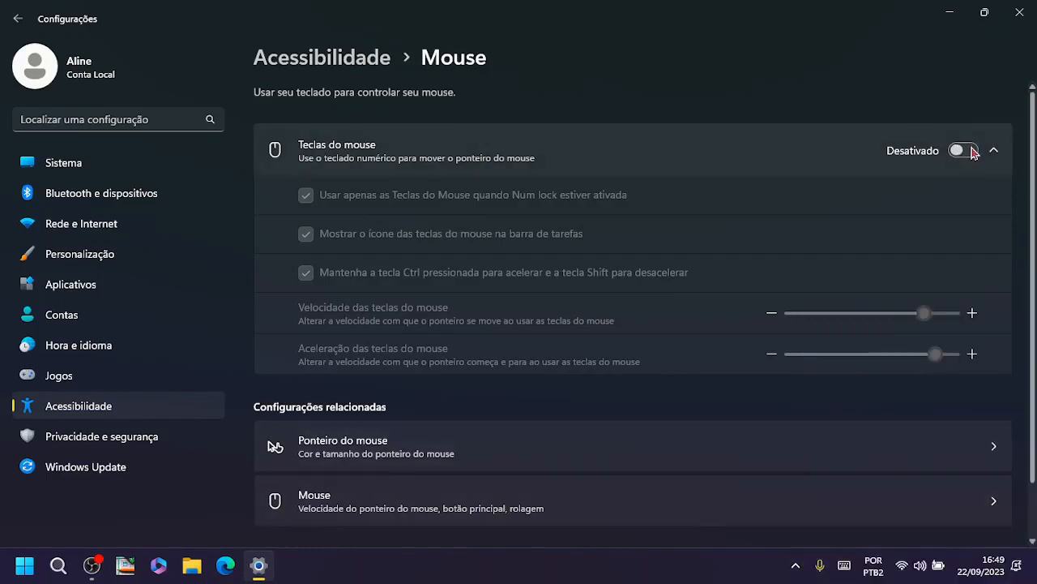
Step: Turn on Teclas do mouse and check for its icon among the hidden taskbar icons
left_click(965, 151)
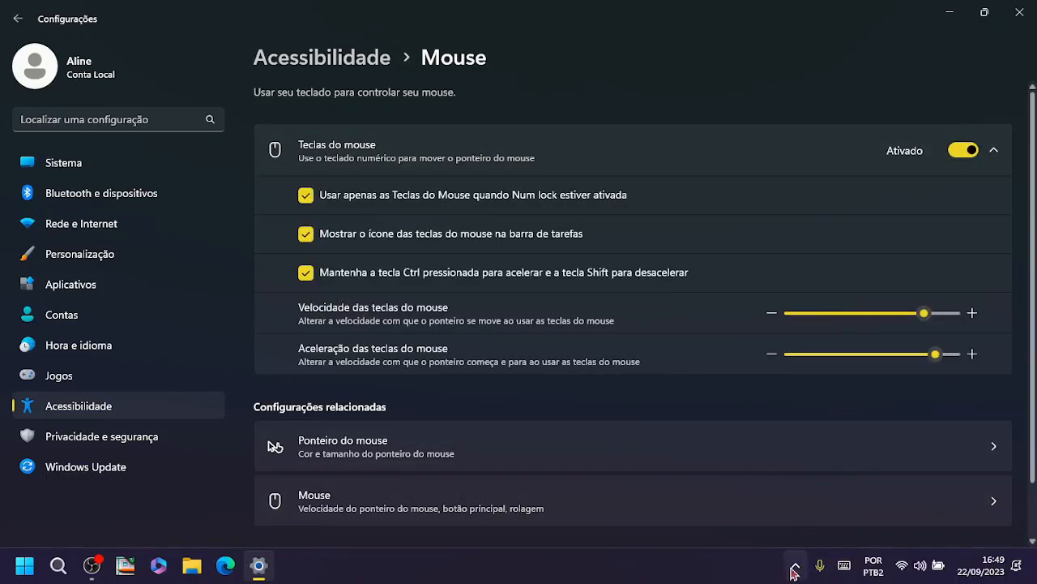
left_click(795, 567)
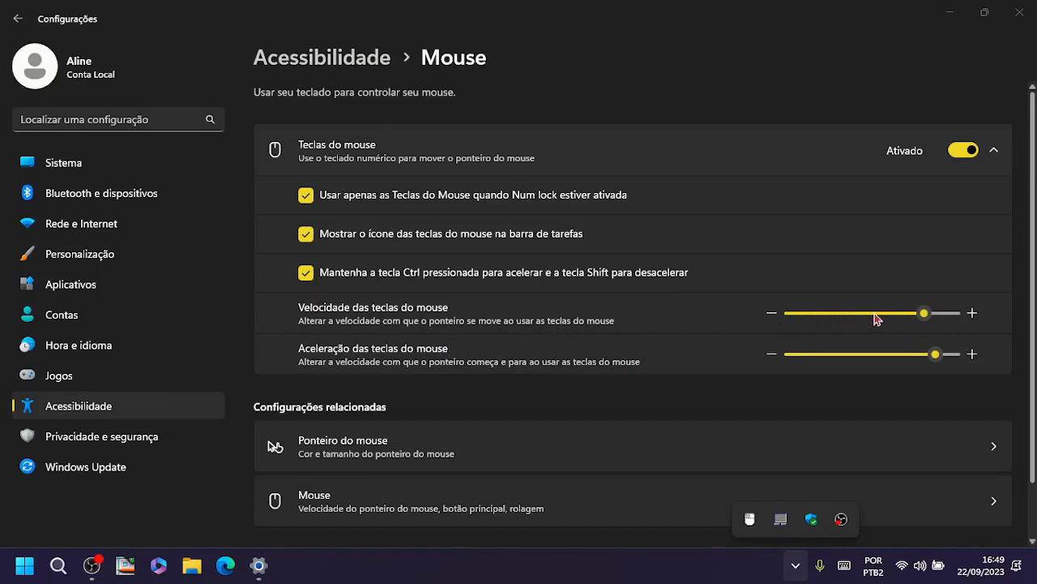
left_click(702, 568)
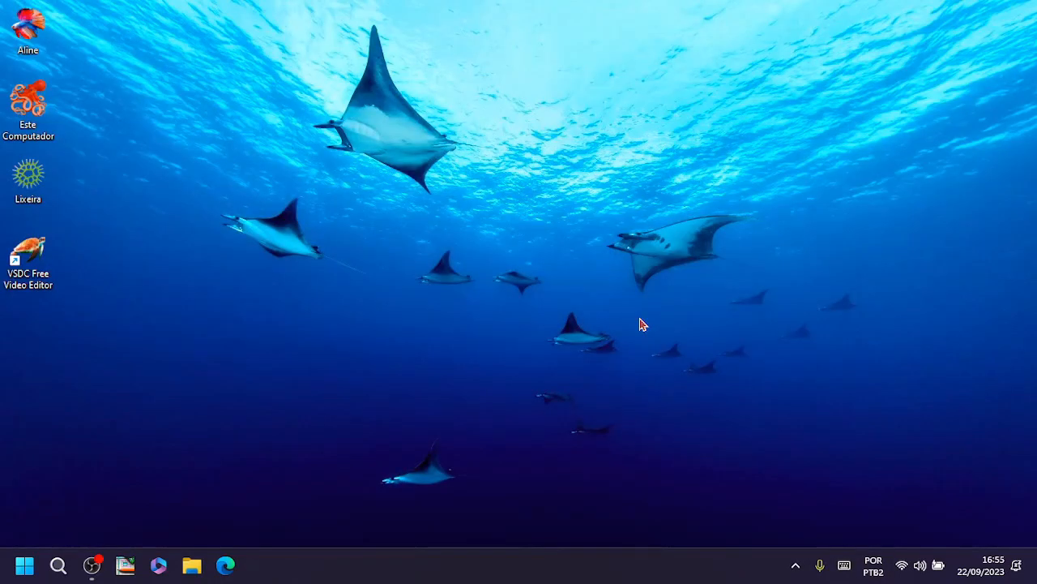